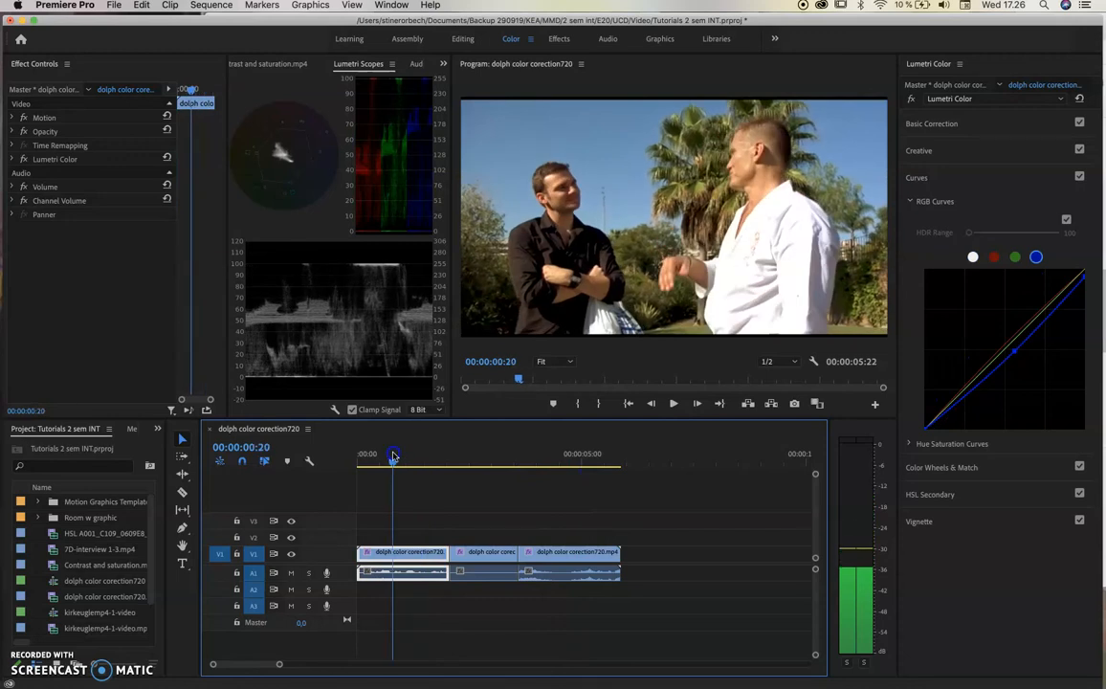
# Step: Return the playhead to the start of the sequence and widen the Project panel
pyautogui.moveTo(392, 456); pyautogui.dragTo(359, 464)
pyautogui.click(401, 521)
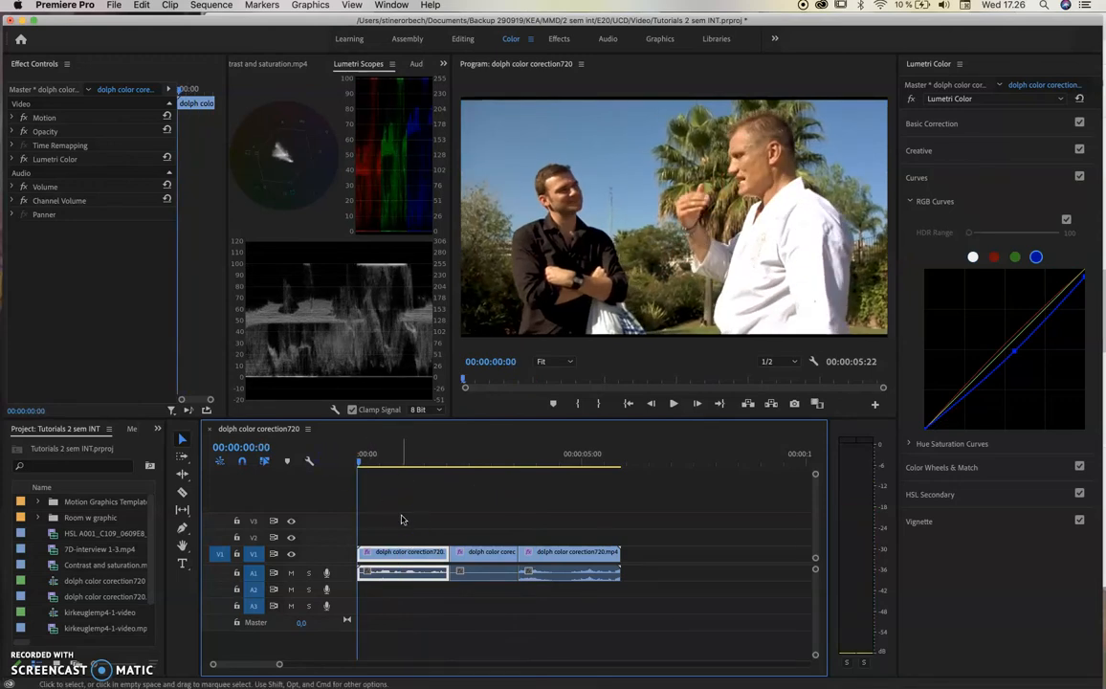
pyautogui.click(114, 5)
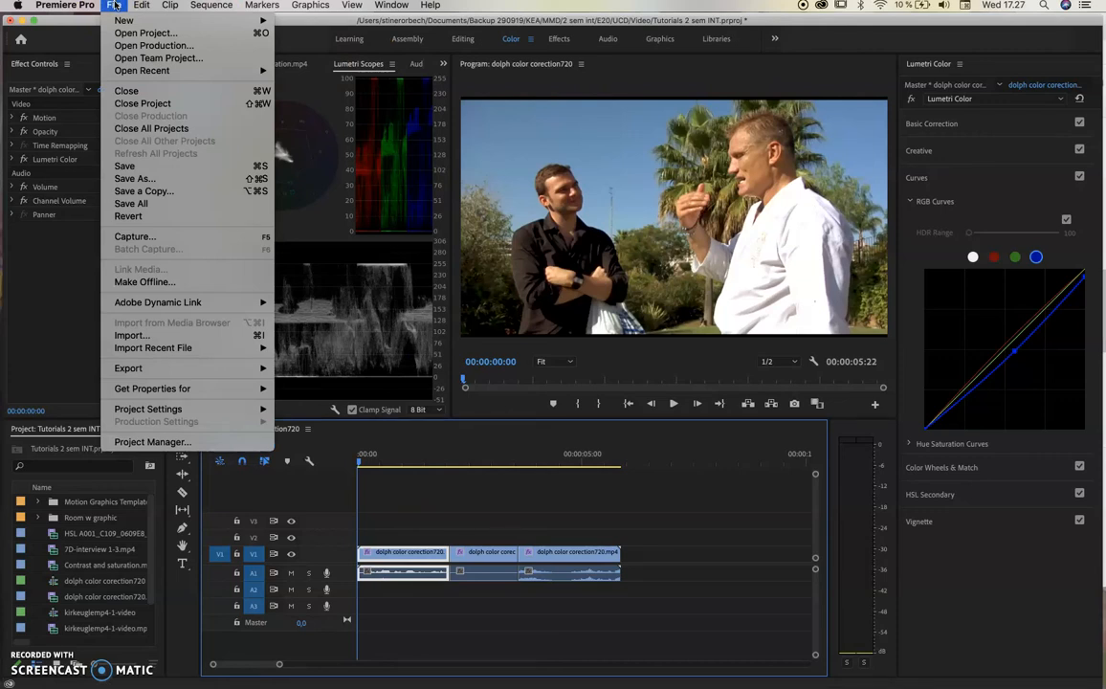
pyautogui.click(177, 640)
pyautogui.moveTo(165, 635); pyautogui.dragTo(321, 631)
pyautogui.click(272, 640)
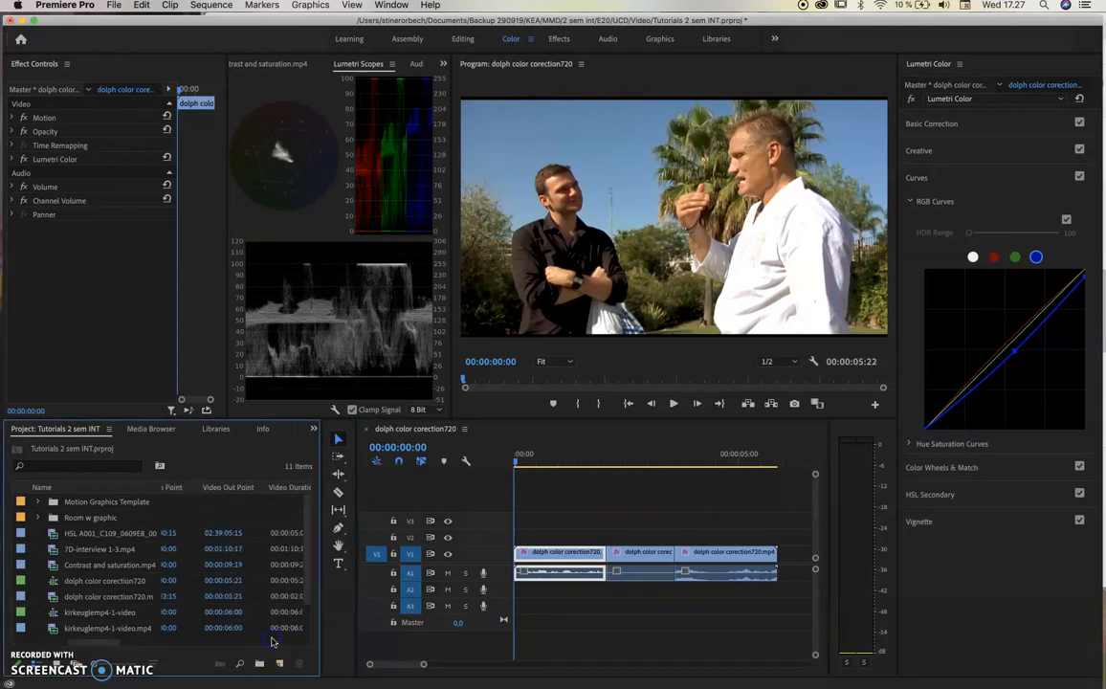
# Step: Create a new adjustment layer with the video settings 1280 × 720, 25.00 fps and square pixels
pyautogui.click(113, 5)
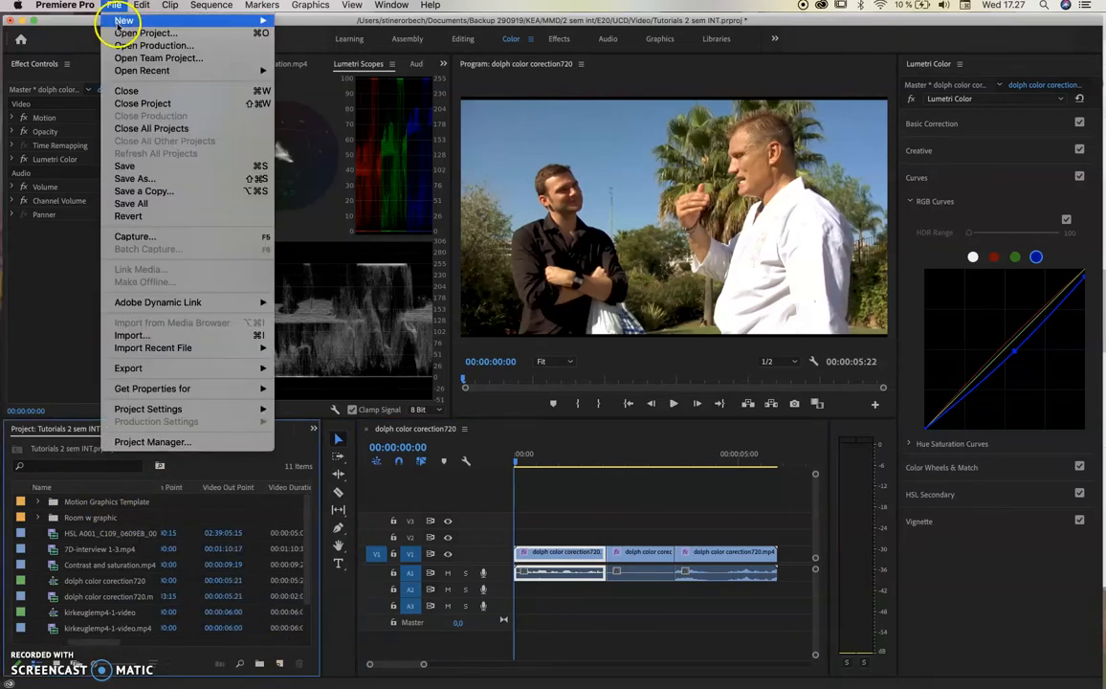
pyautogui.moveTo(123, 21)
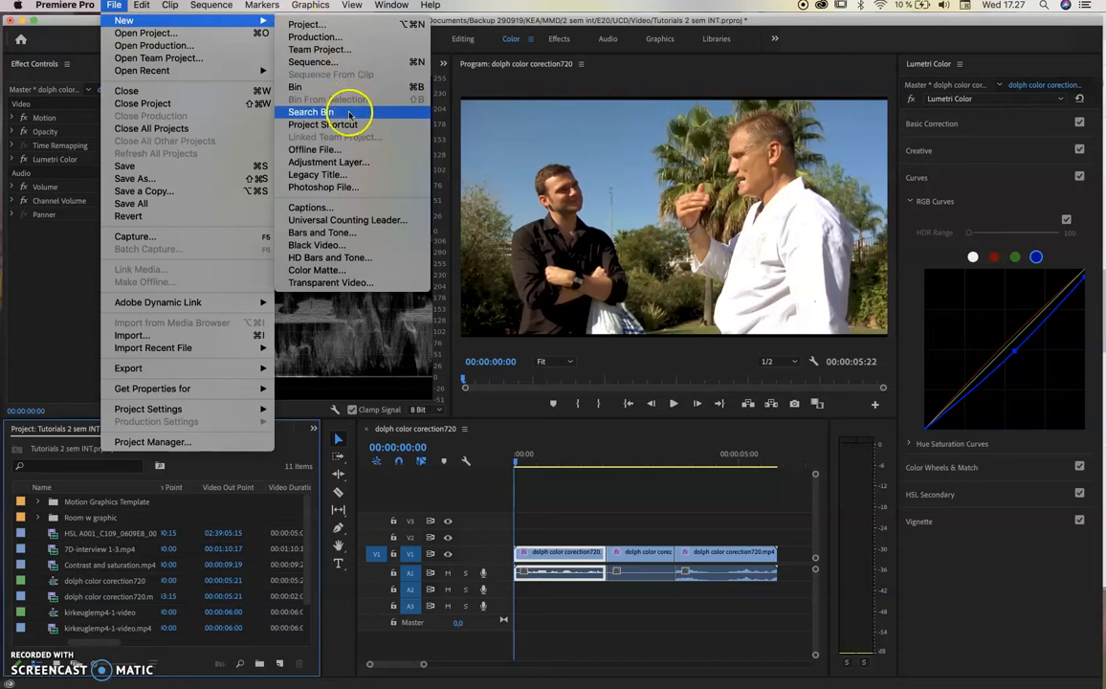
pyautogui.click(347, 163)
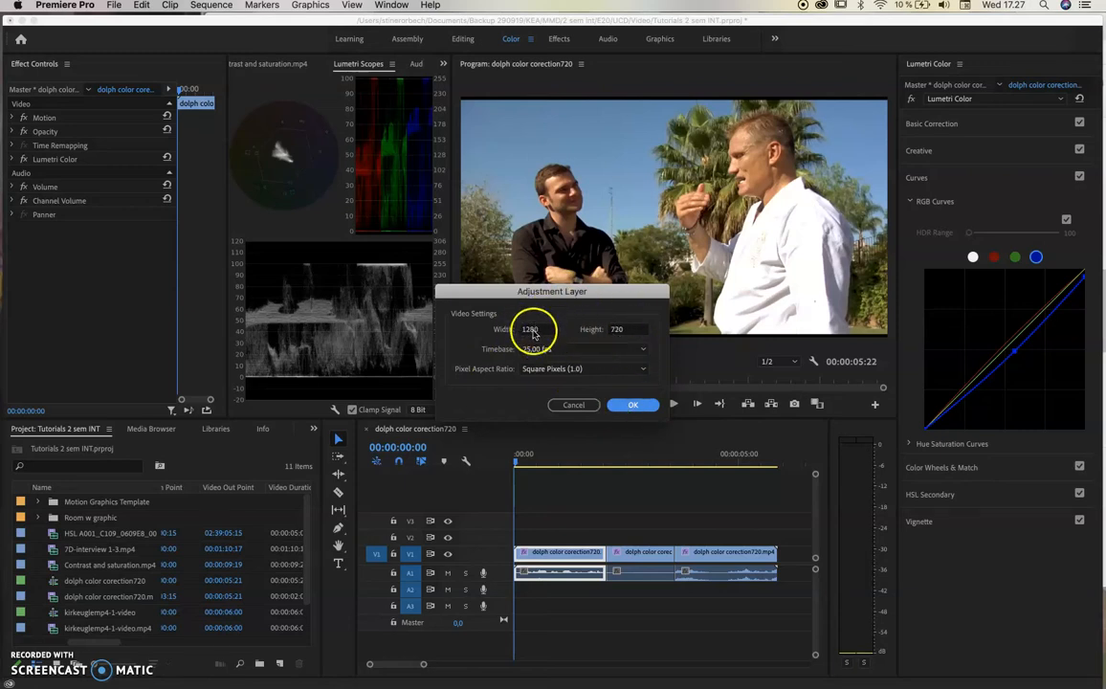
pyautogui.click(632, 406)
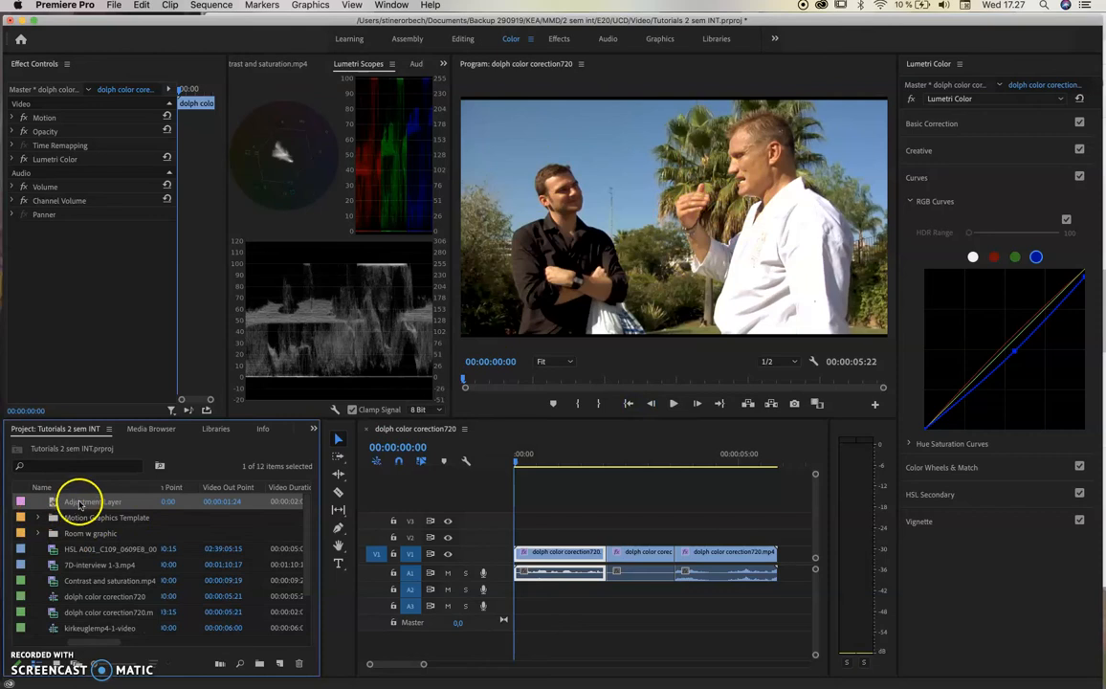
# Step: Place the adjustment layer on V2 at the sequence start and extend it over all three clips
pyautogui.moveTo(294, 501); pyautogui.dragTo(509, 542)
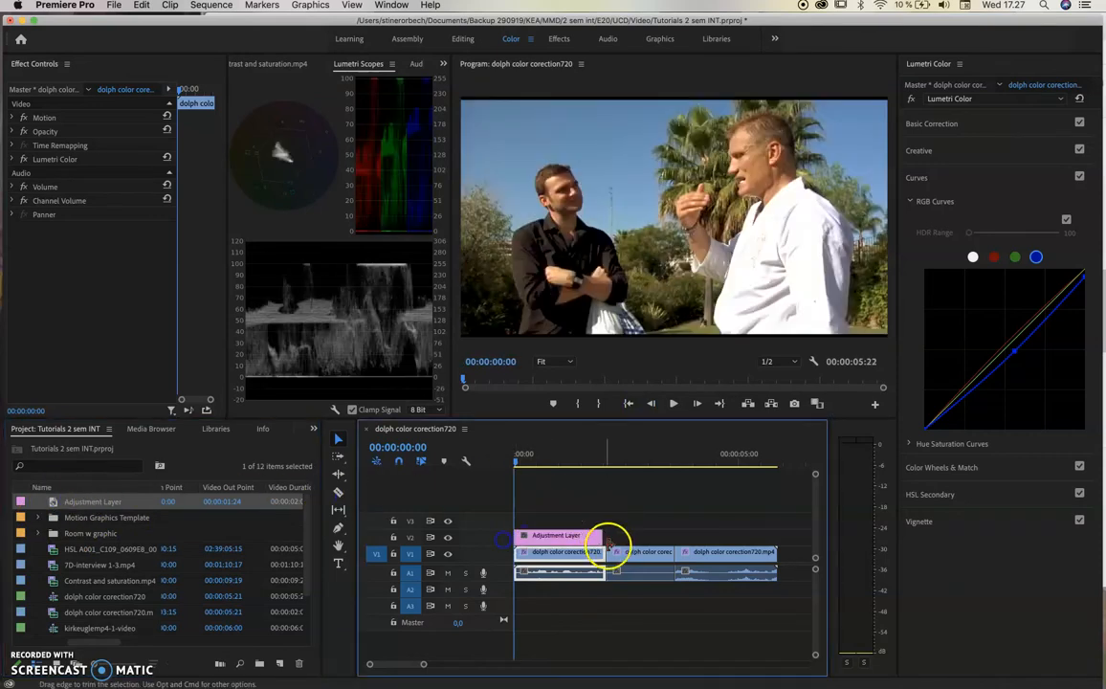
pyautogui.moveTo(605, 540); pyautogui.dragTo(777, 541)
pyautogui.click(545, 539)
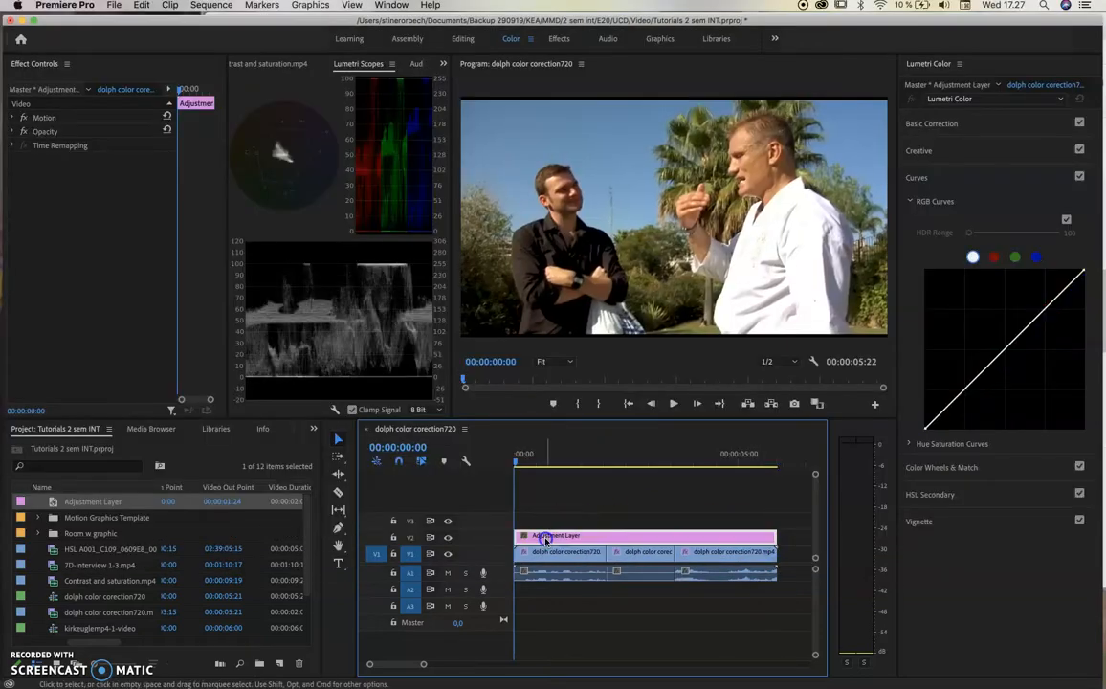
# Step: Scrub through the sequence to review the clips beneath the adjustment layer, returning to the start
pyautogui.moveTo(518, 463)
pyautogui.mouseDown()
pyautogui.moveTo(564, 463)
pyautogui.moveTo(501, 465)
pyautogui.mouseUp()
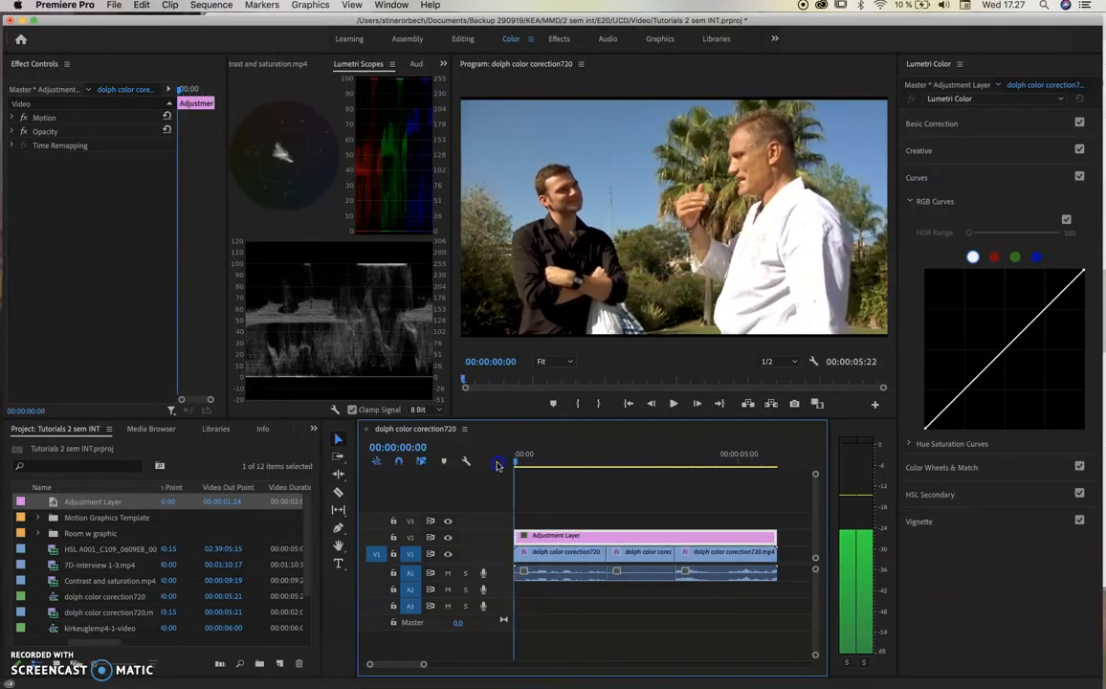
pyautogui.click(532, 483)
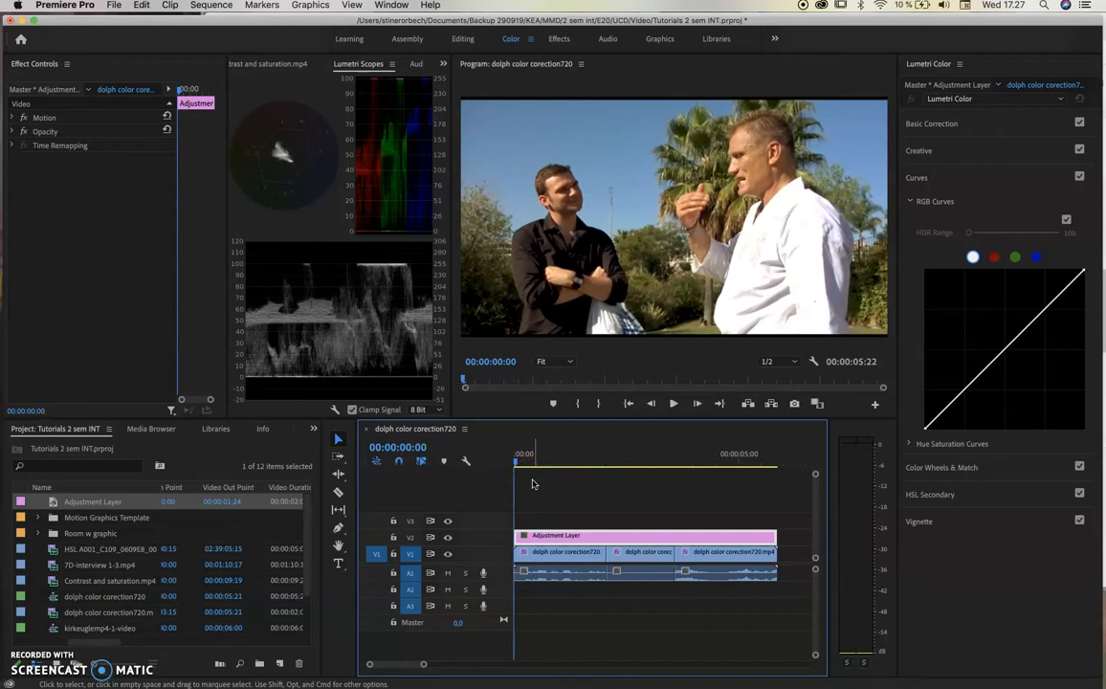
pyautogui.click(533, 537)
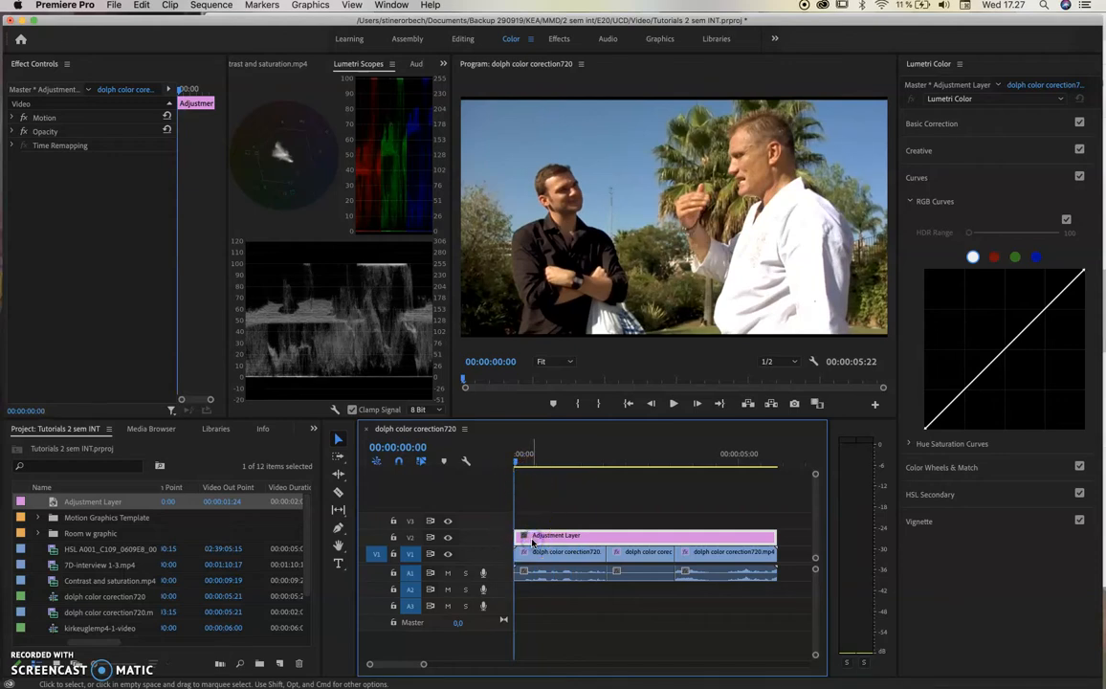
pyautogui.click(540, 537)
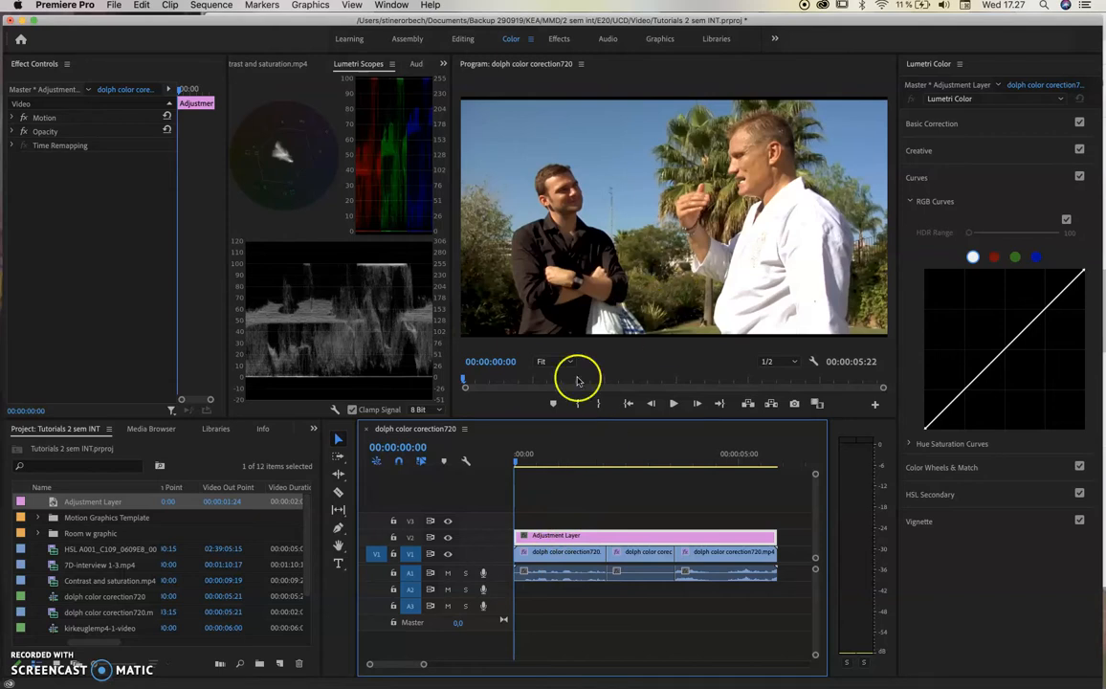
pyautogui.moveTo(518, 459); pyautogui.dragTo(439, 480)
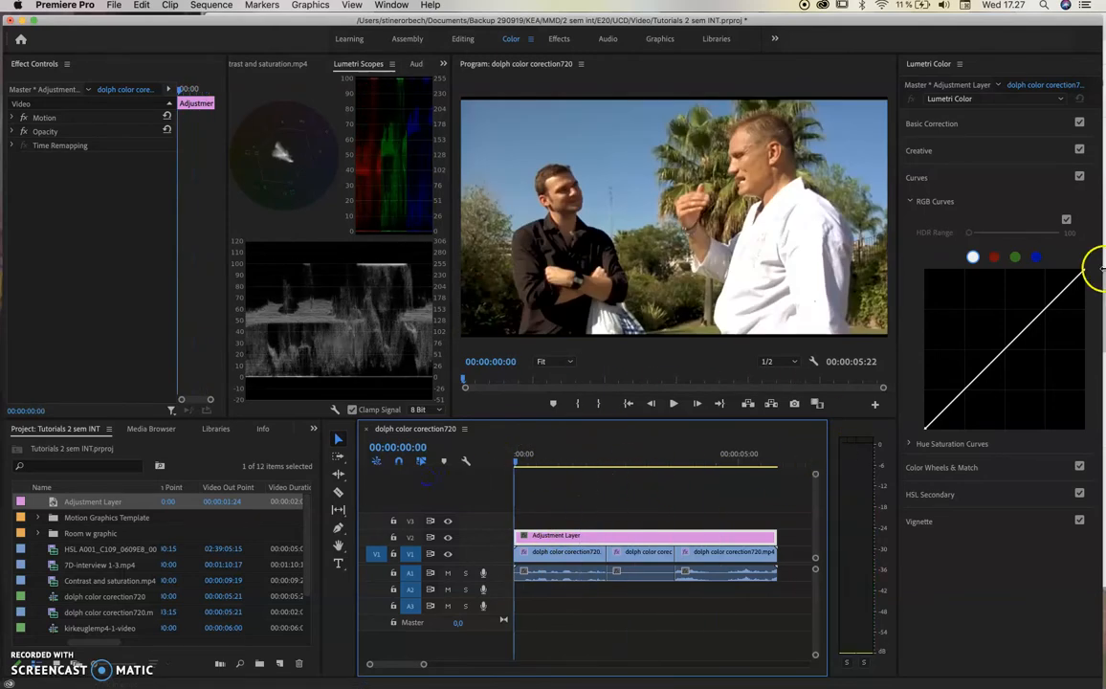
# Step: Try a strong blue tint on the adjustment layer by raising the blue RGB curve, scrub through it, and reset the curve
pyautogui.click(933, 125)
pyautogui.click(928, 125)
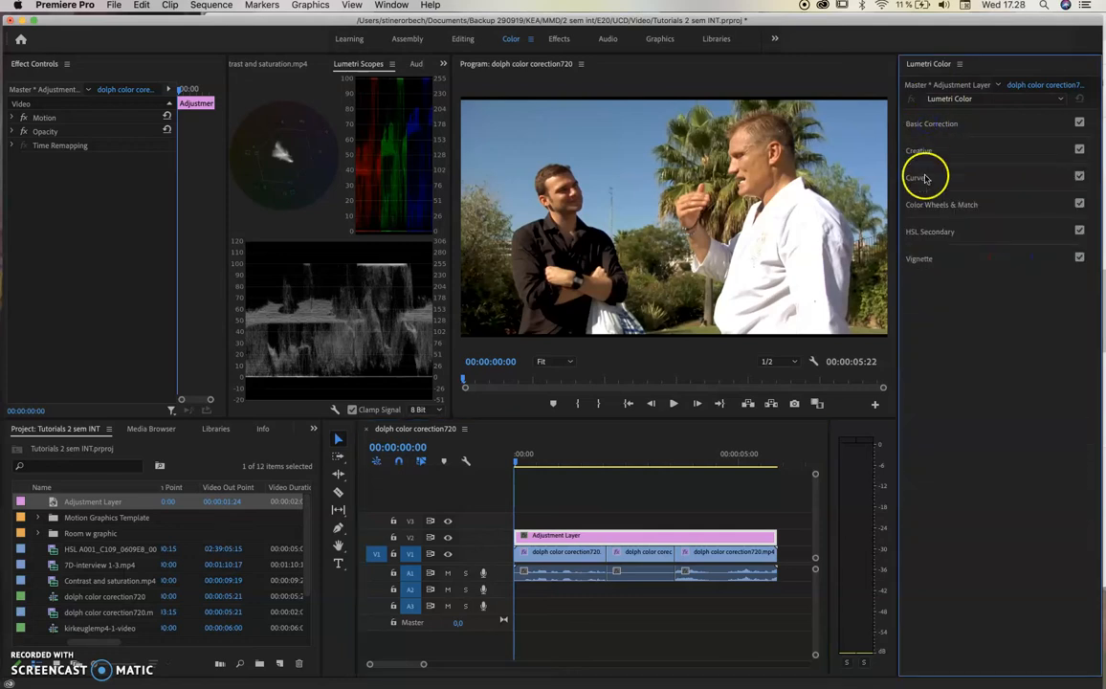
pyautogui.click(923, 178)
pyautogui.click(1038, 263)
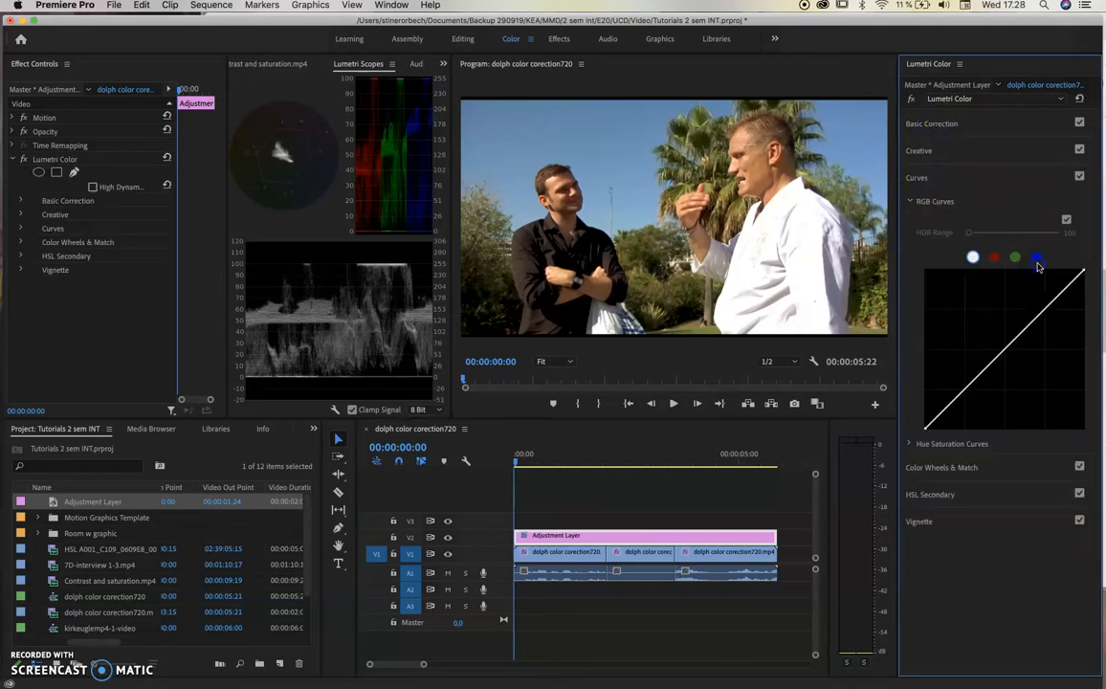
pyautogui.click(1037, 257)
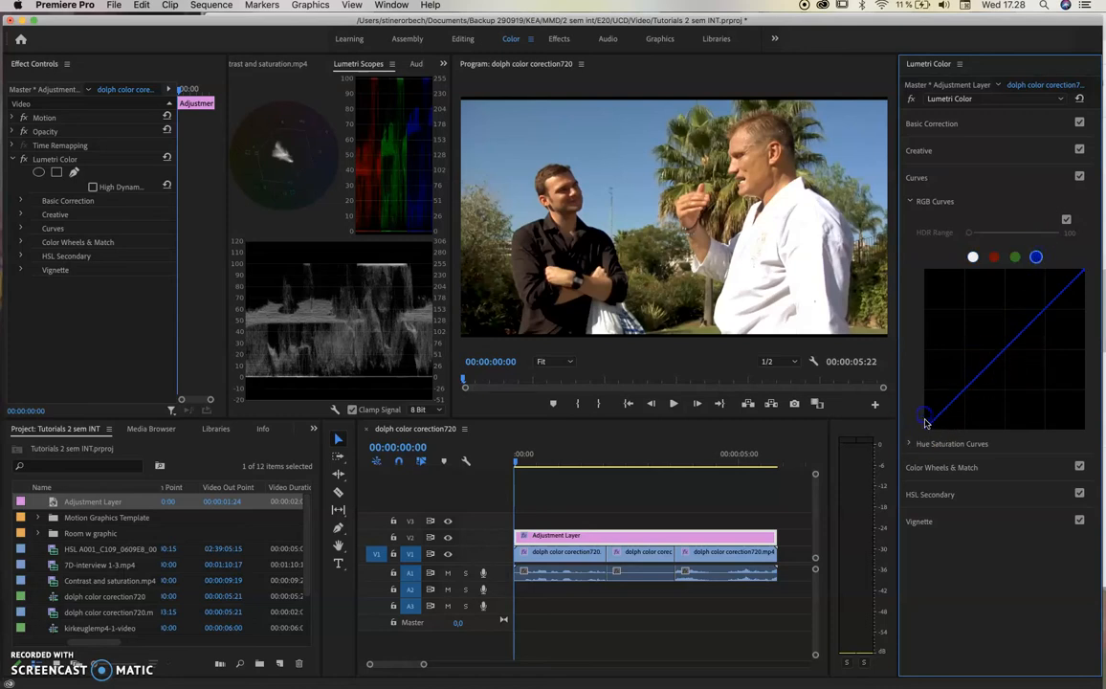
pyautogui.moveTo(926, 420); pyautogui.dragTo(899, 361)
pyautogui.moveTo(516, 463)
pyautogui.mouseDown()
pyautogui.moveTo(748, 469)
pyautogui.moveTo(514, 473)
pyautogui.mouseUp()
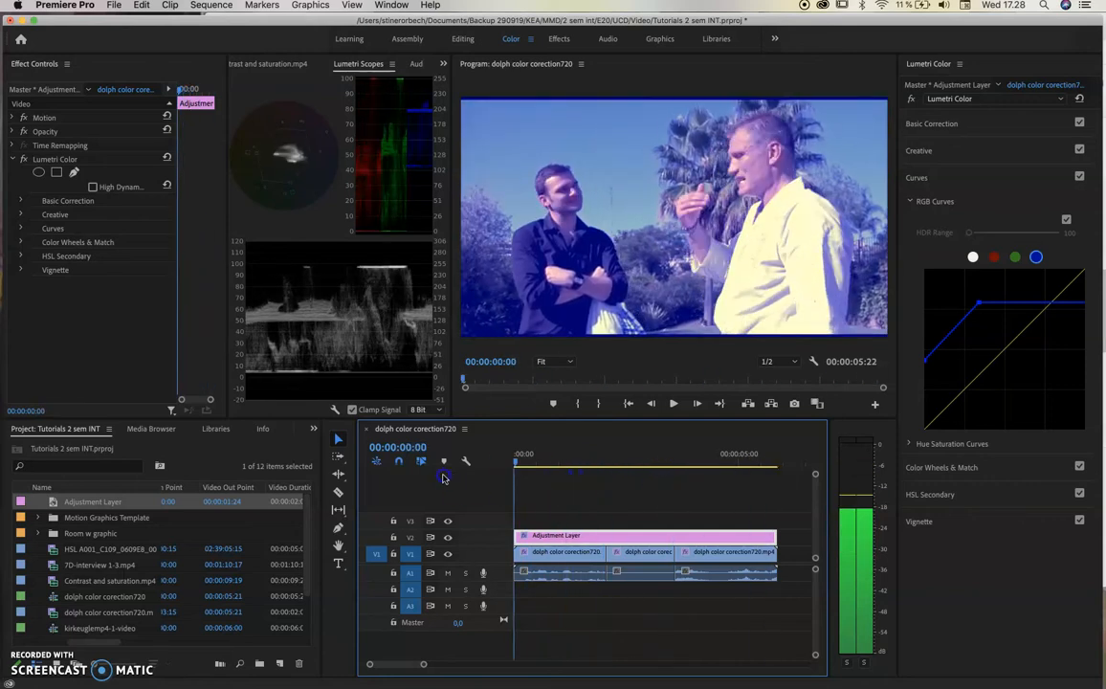
pyautogui.keyDown('super'); pyautogui.click(978, 305); pyautogui.keyUp('super')
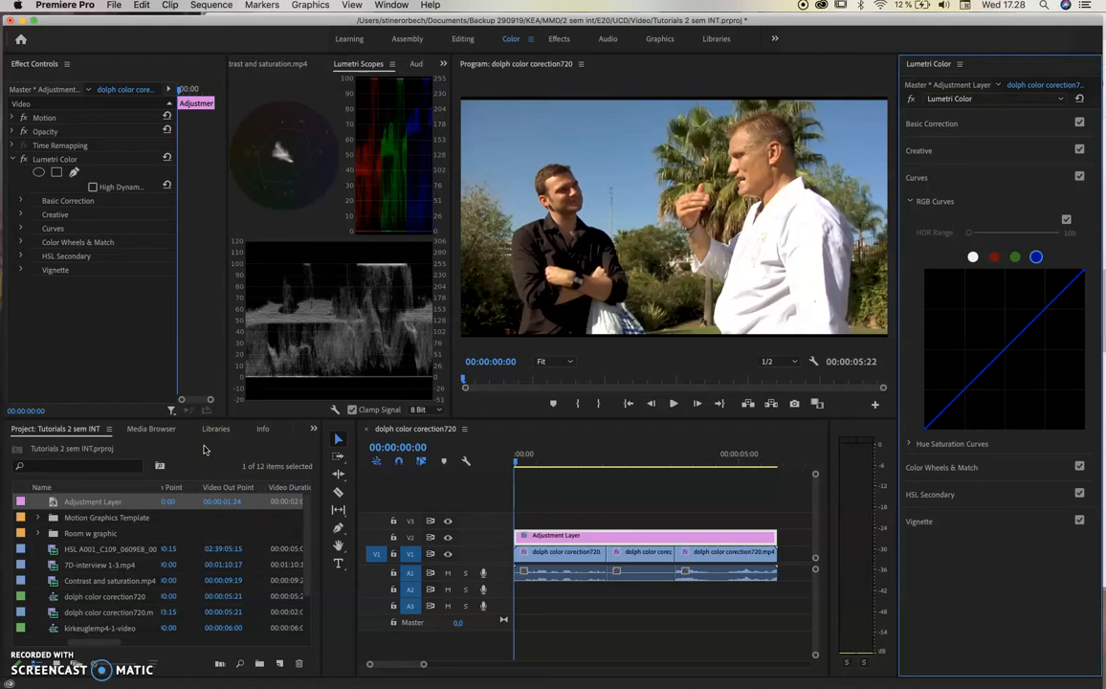
# Step: Show the available effects and expand the Cinematic group of the Lumetri Presets
pyautogui.click(313, 427)
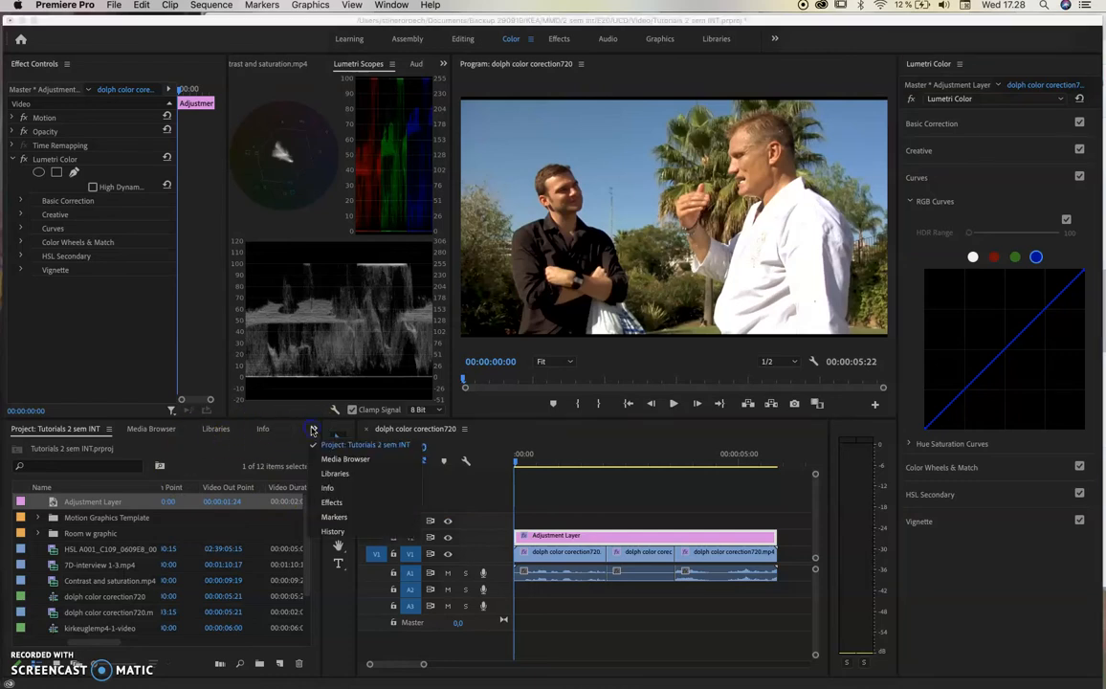
pyautogui.click(332, 502)
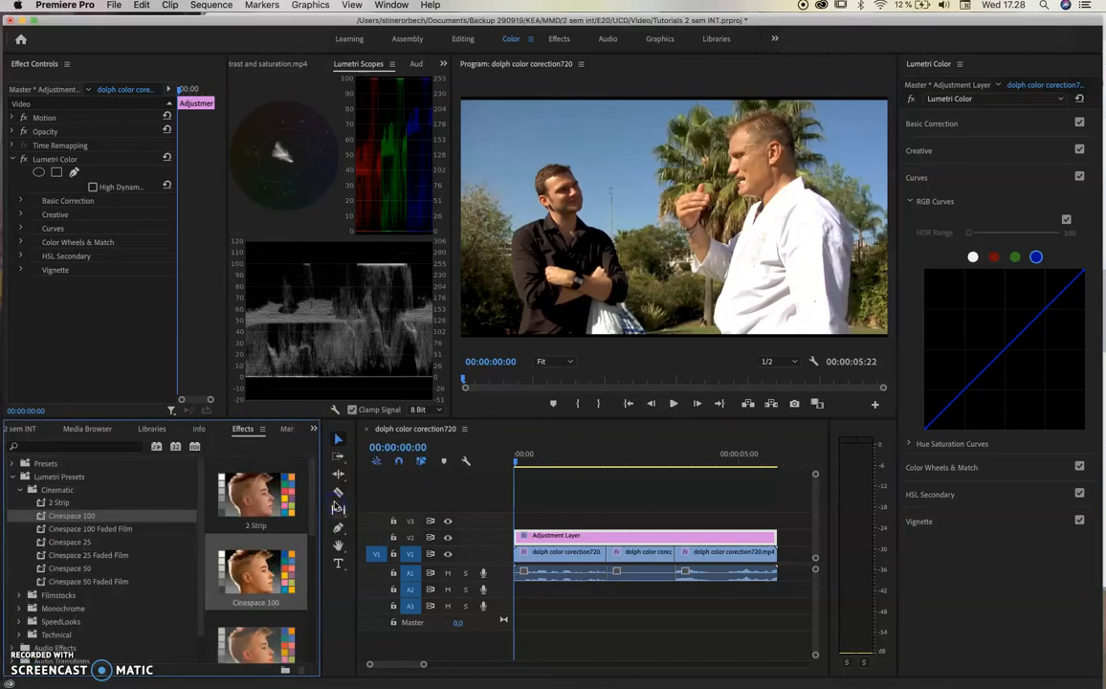
pyautogui.click(20, 490)
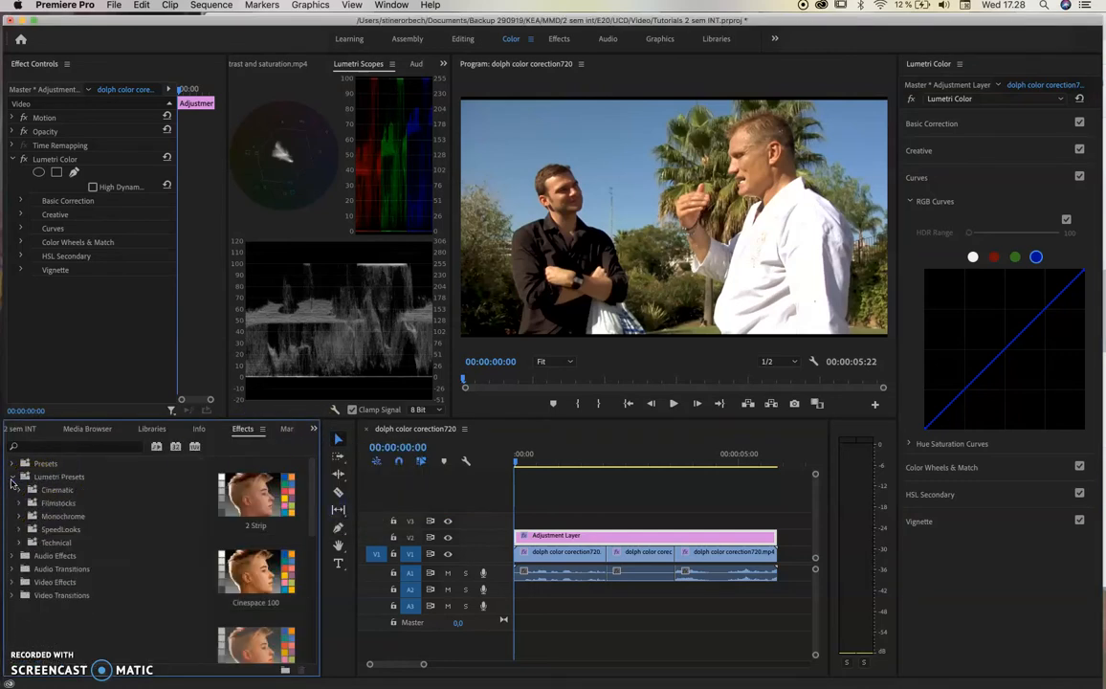
pyautogui.click(12, 477)
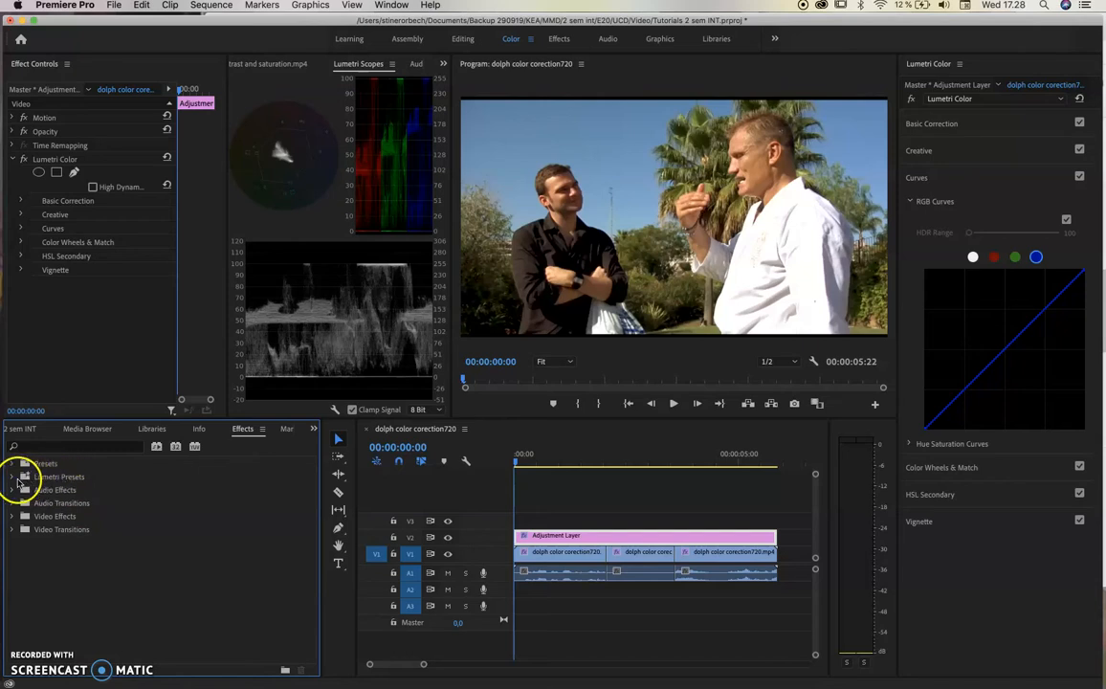
pyautogui.click(12, 477)
pyautogui.click(19, 489)
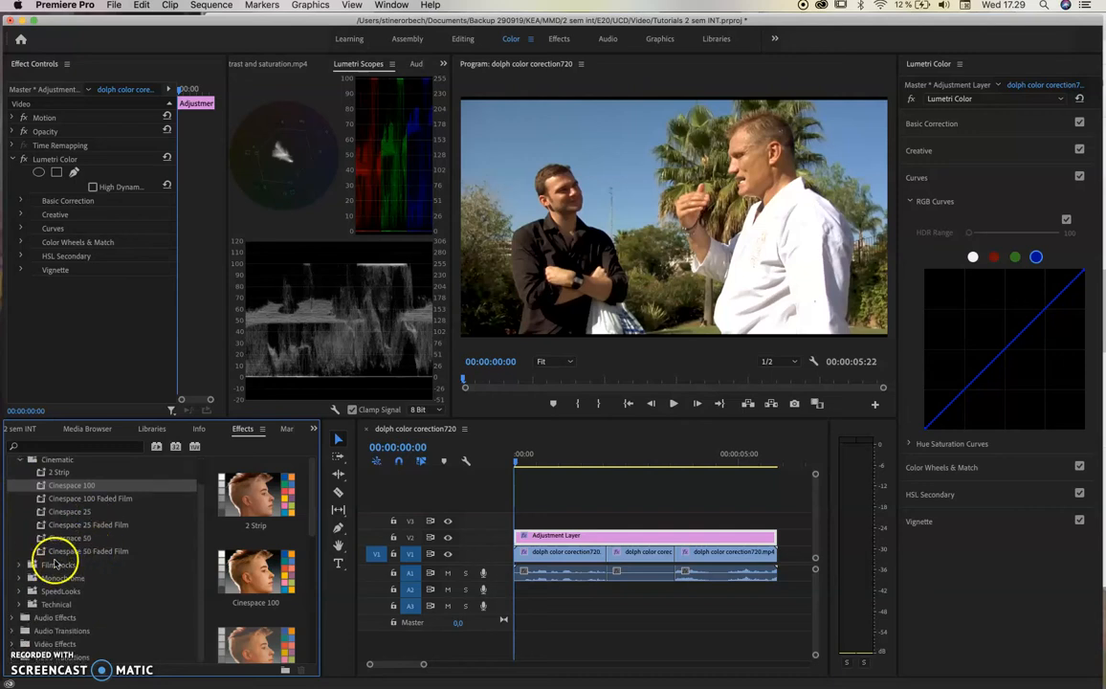
# Step: Examine the preview thumbnails of the Filmstocks and Monochrome Lumetri presets
pyautogui.scroll(-1, 18, 567)
pyautogui.click(17, 568)
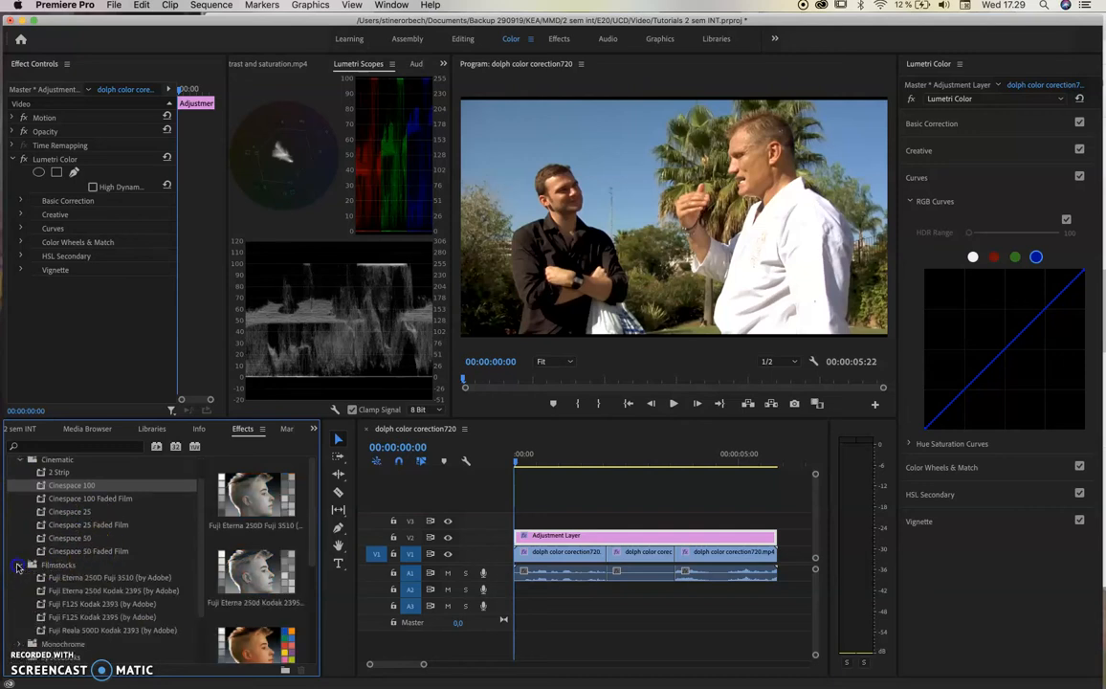
pyautogui.click(89, 603)
pyautogui.scroll(-2, 253, 576)
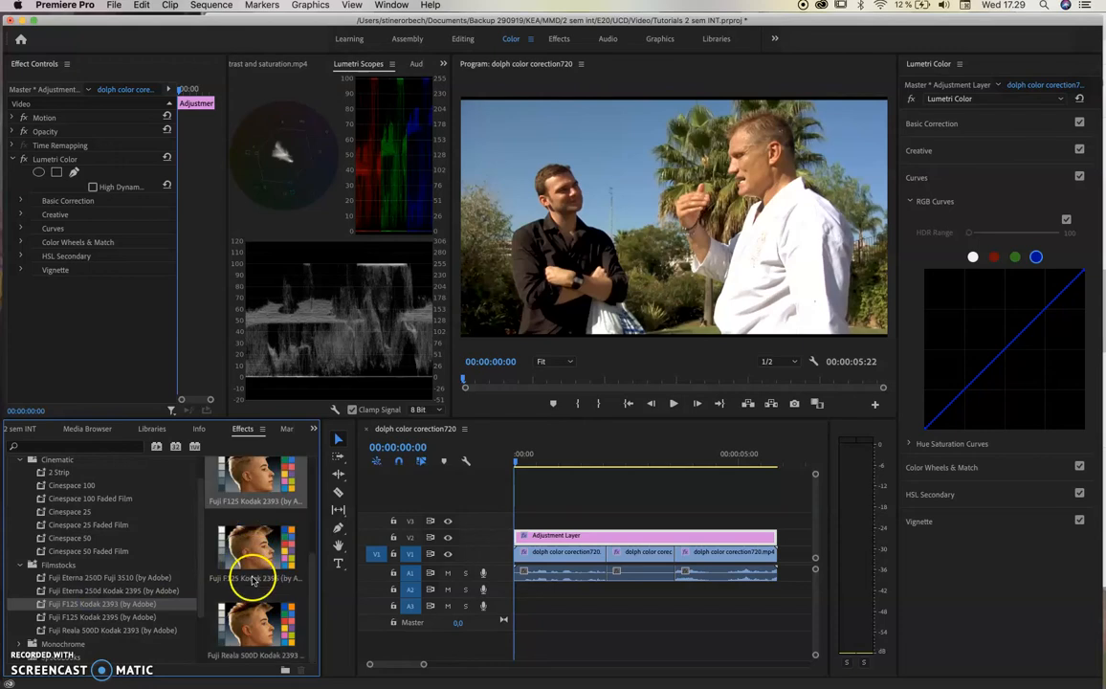
pyautogui.scroll(-2, 119, 592)
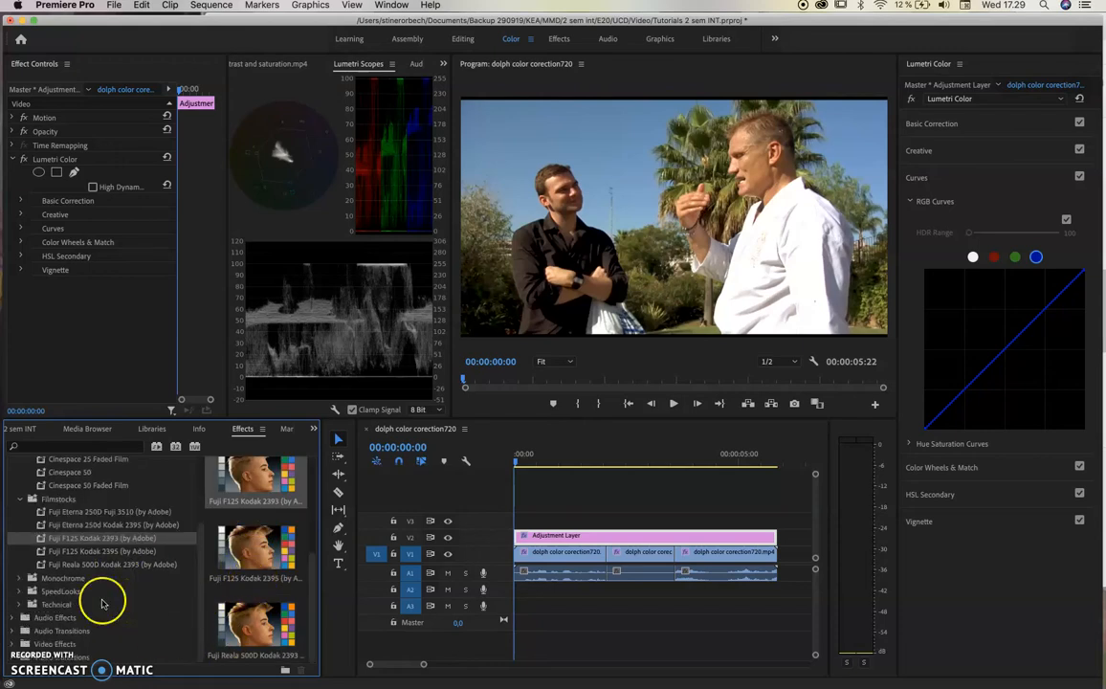
pyautogui.click(21, 578)
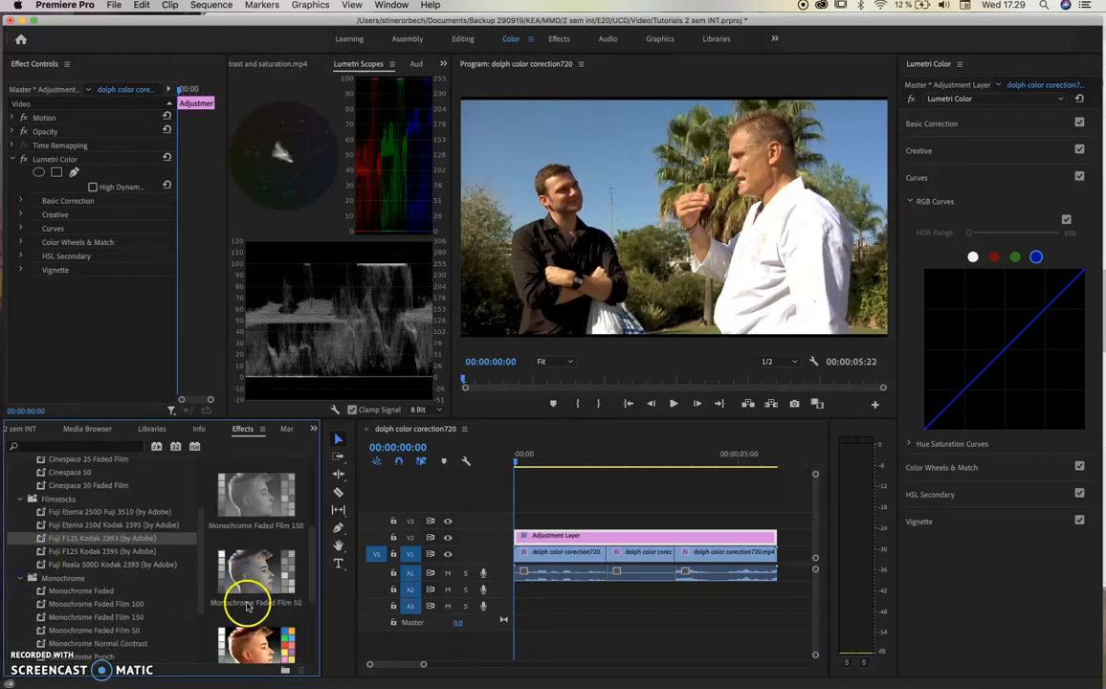
pyautogui.click(274, 533)
pyautogui.click(267, 540)
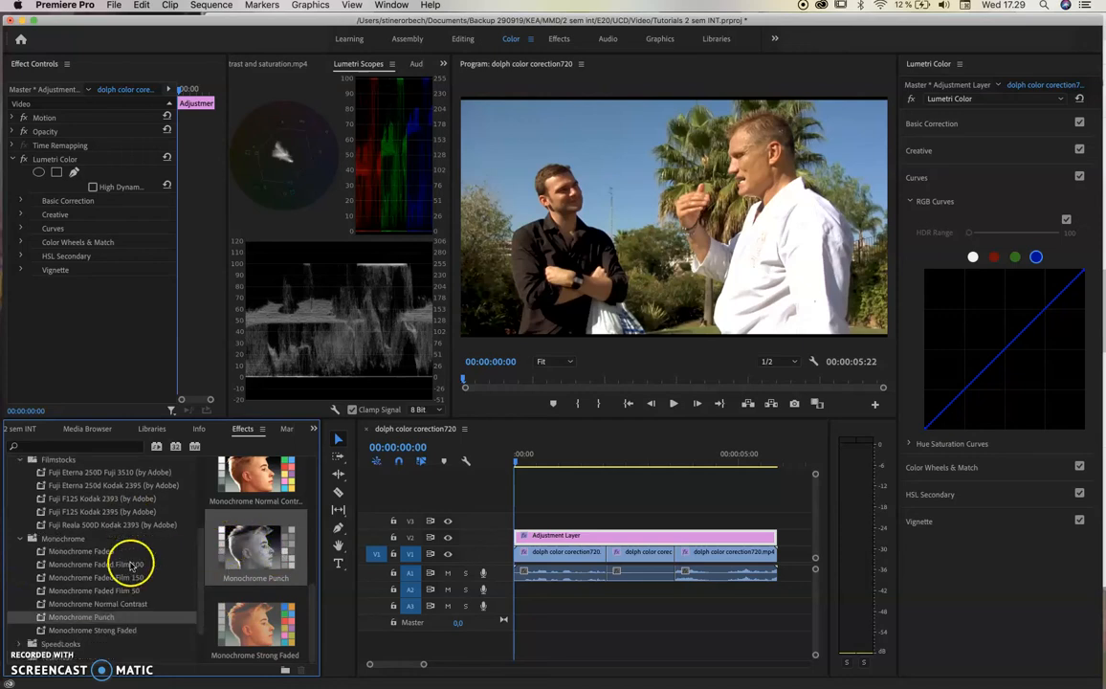
# Step: Apply the Cinespace 50 cinematic preset to the adjustment layer and scrub through the clips to preview the look
pyautogui.click(20, 578)
pyautogui.click(250, 577)
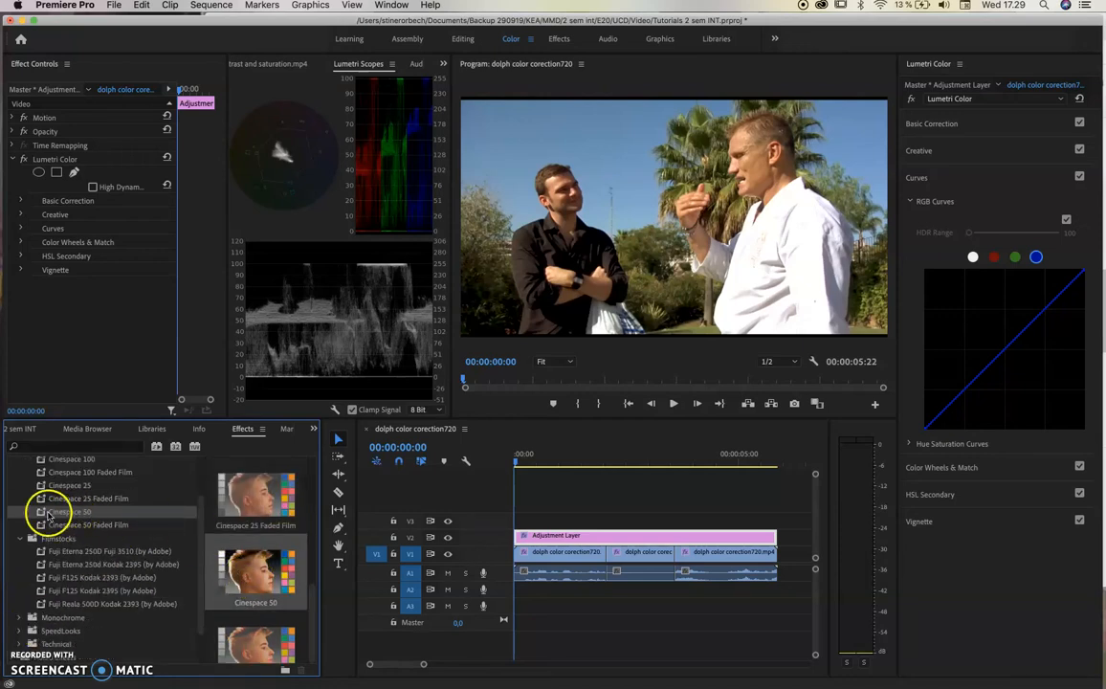
pyautogui.moveTo(42, 513); pyautogui.dragTo(383, 531)
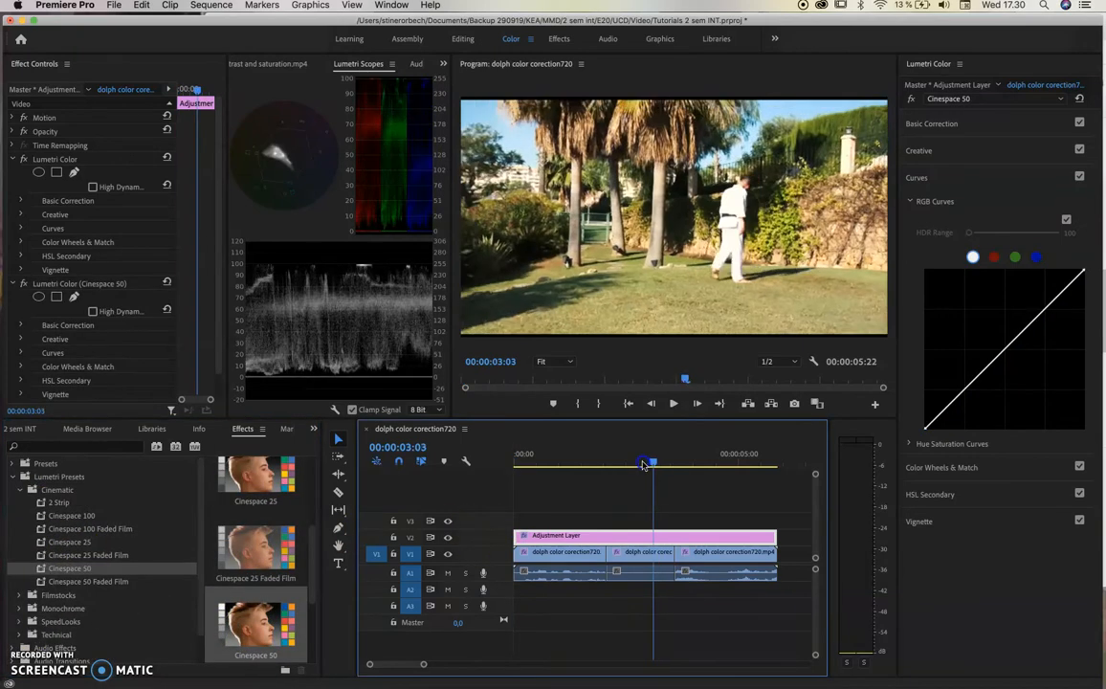
pyautogui.moveTo(643, 464); pyautogui.dragTo(585, 507)
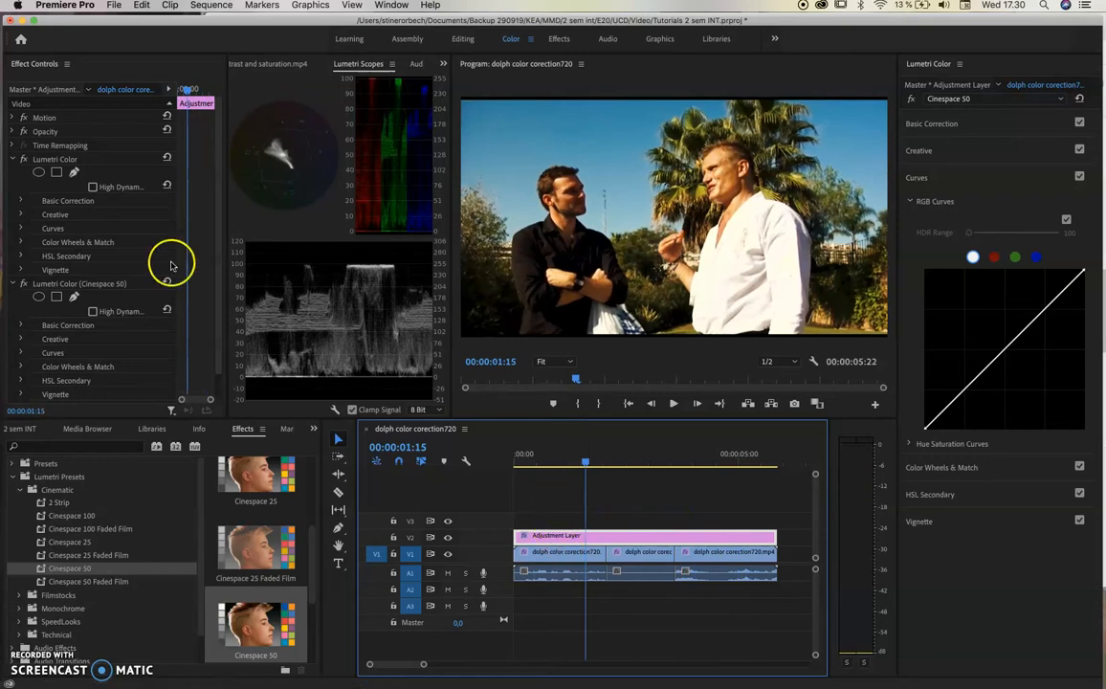
# Step: Collapse the settings of both Lumetri Color effects on the adjustment layer
pyautogui.click(13, 161)
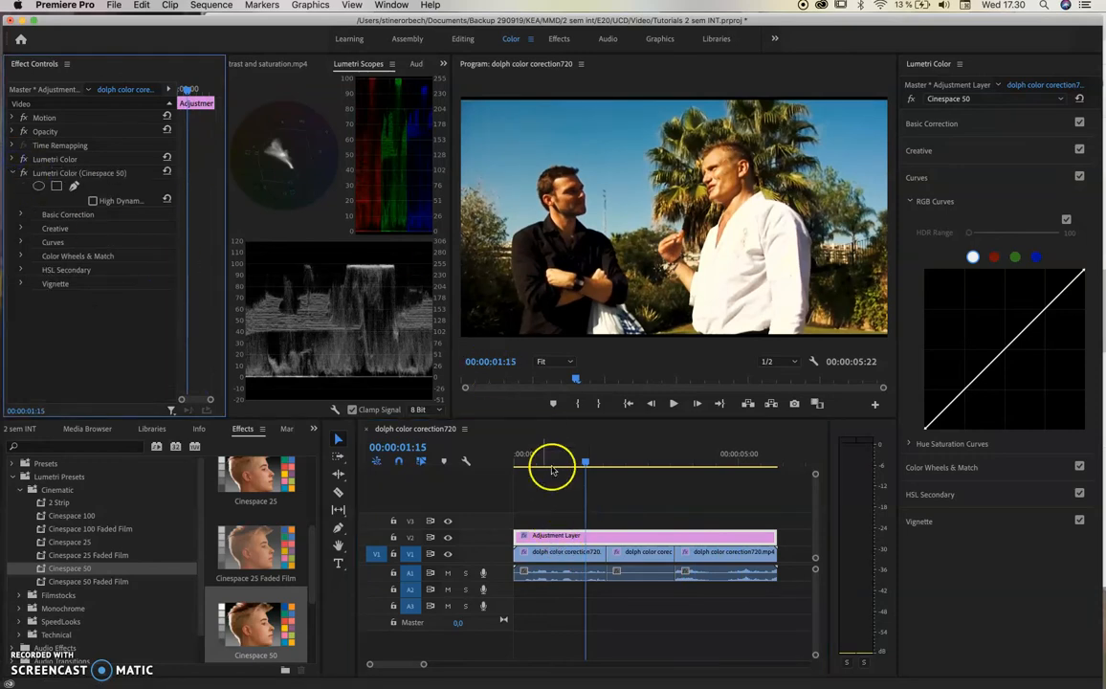
pyautogui.click(570, 538)
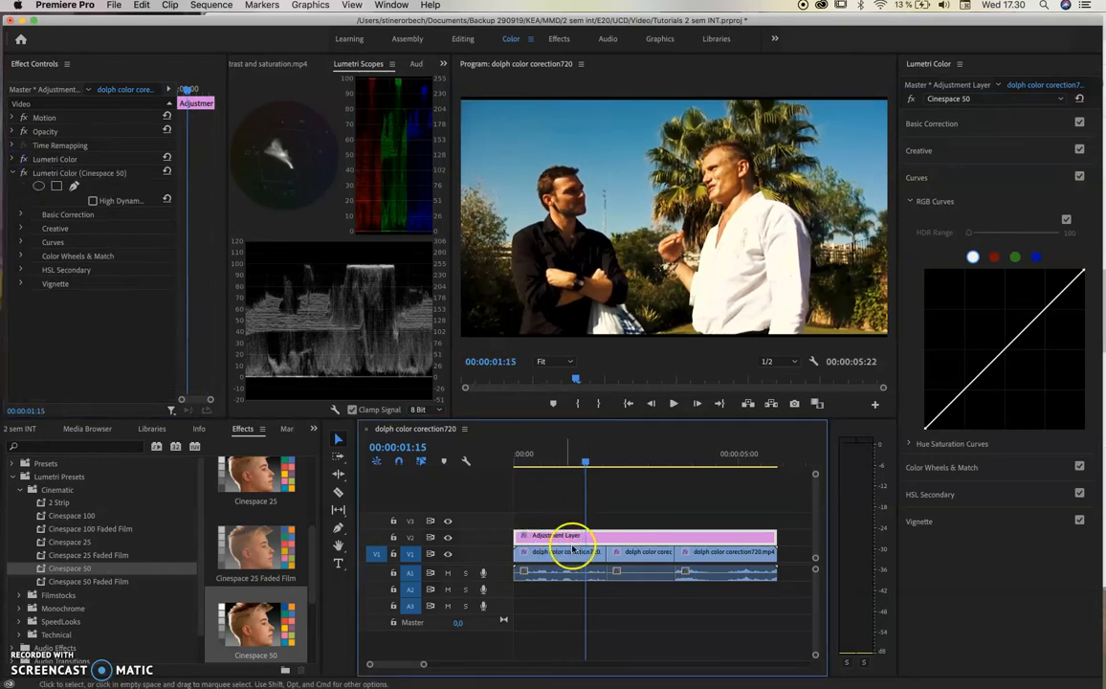
pyautogui.click(13, 175)
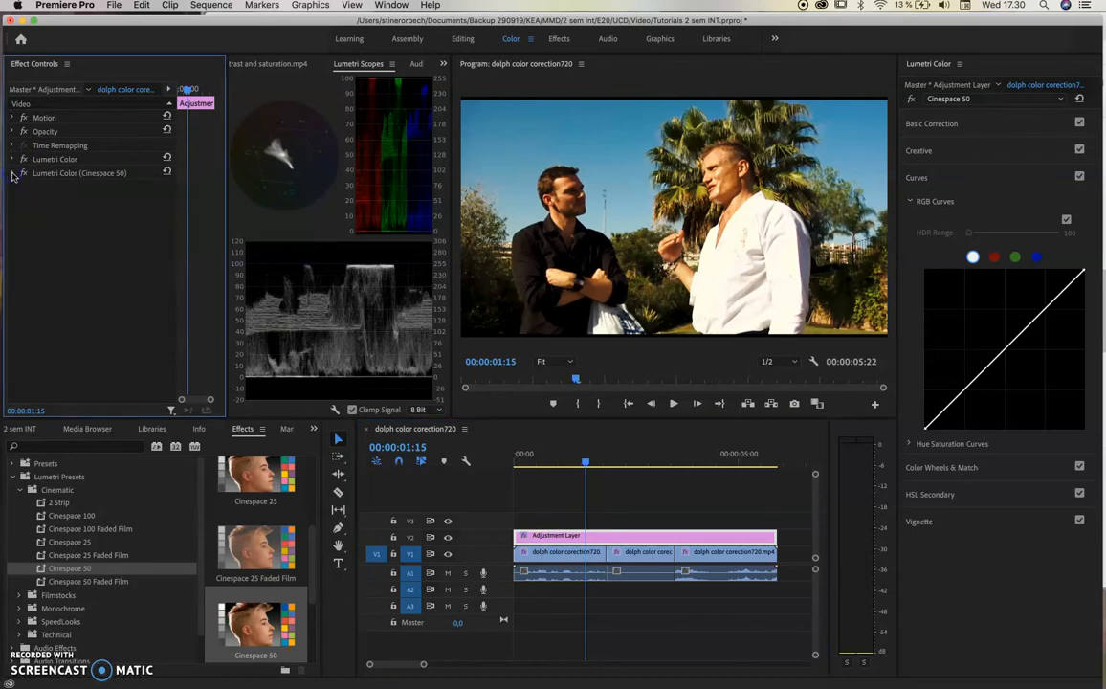
# Step: Reduce the opacity of the adjustment layer to 13% to soften the Cinespace 50 look
pyautogui.click(13, 131)
pyautogui.moveTo(98, 162); pyautogui.dragTo(97, 161)
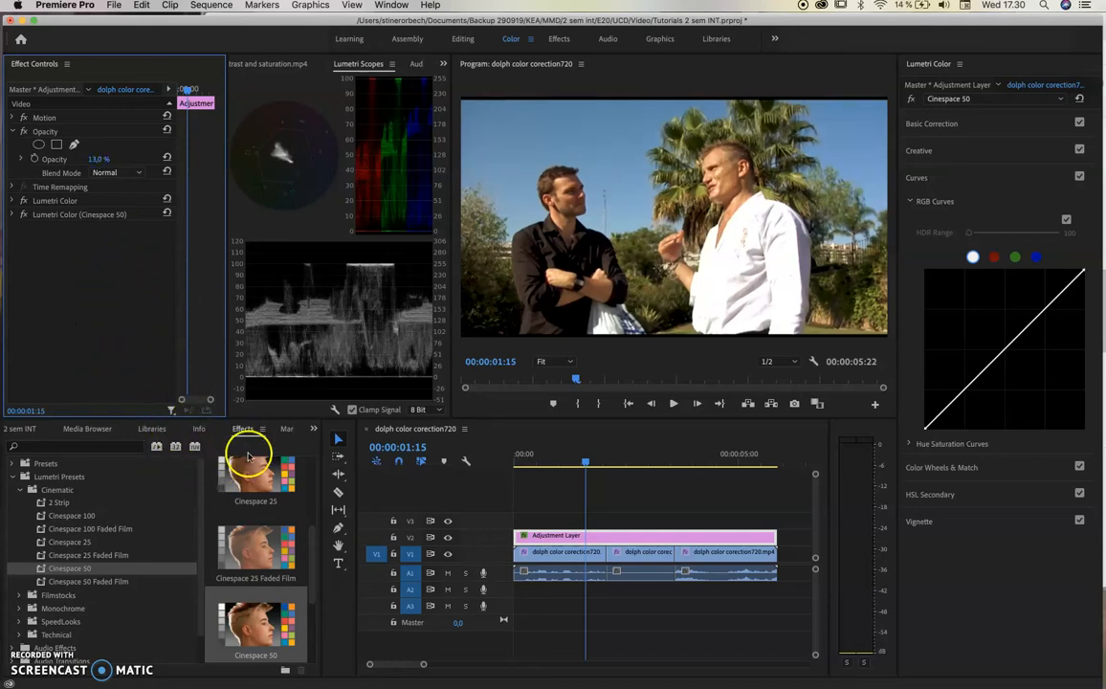
# Step: Delete the adjustment layer from the timeline to compare the image without it, and undo the deletion
pyautogui.click(537, 537)
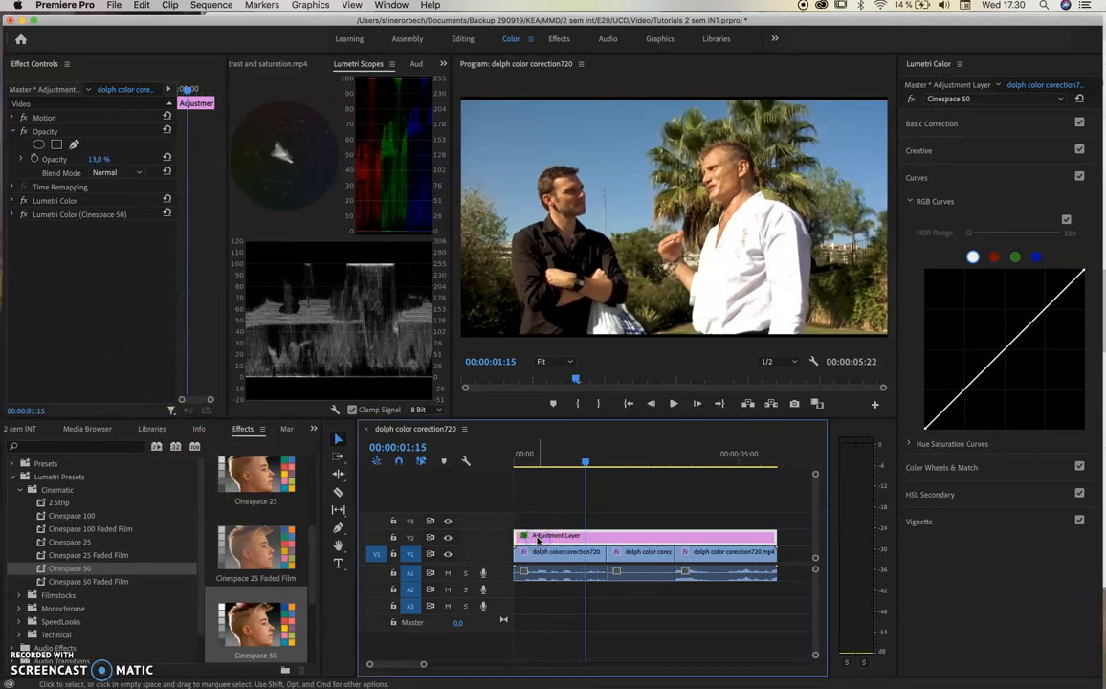
pyautogui.press('Delete')
pyautogui.click(538, 529)
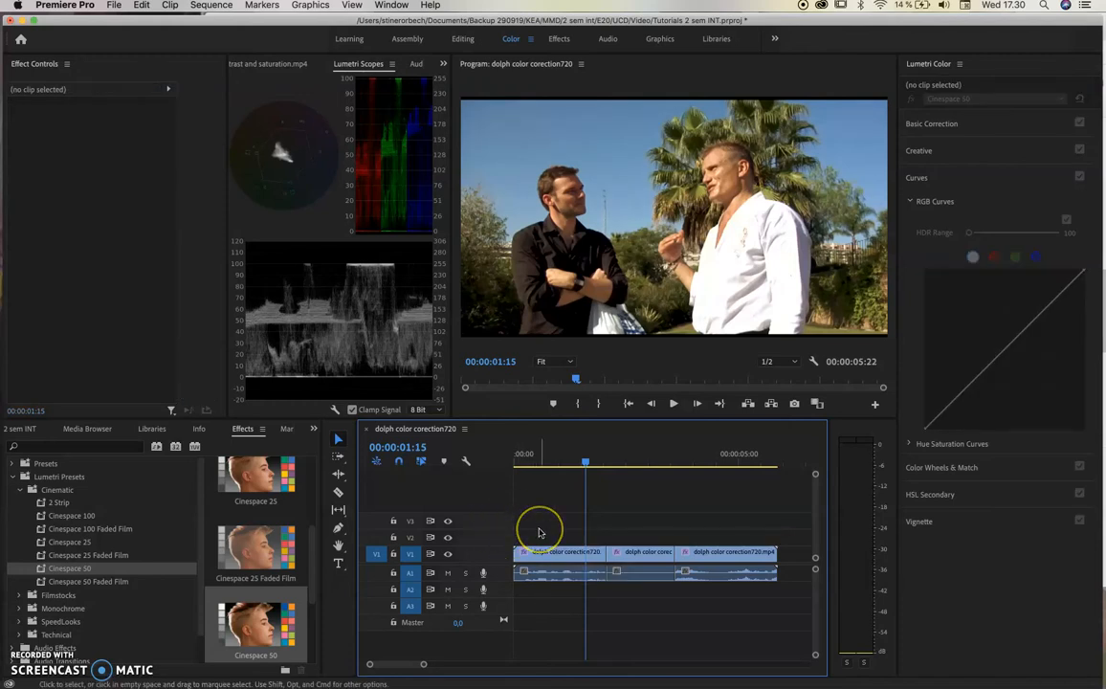
pyautogui.press('super+z')
pyautogui.click(545, 502)
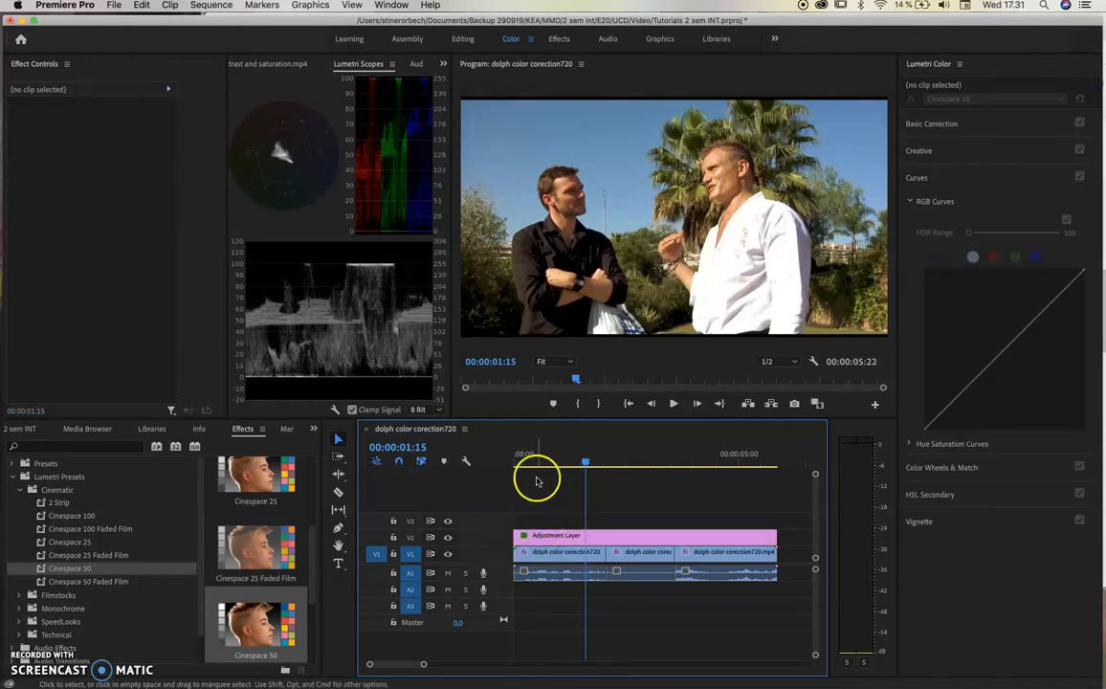
# Step: Place a second adjustment layer on track V3 at the sequence start and extend it to the end of the last clip
pyautogui.click(17, 429)
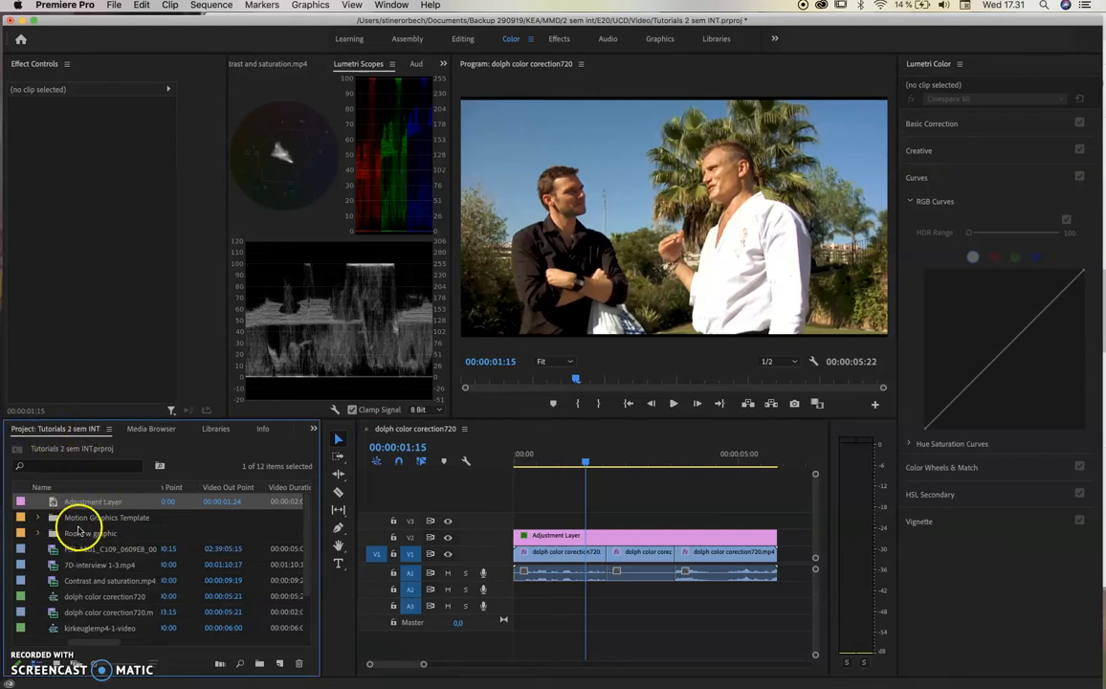
pyautogui.click(82, 520)
pyautogui.click(75, 506)
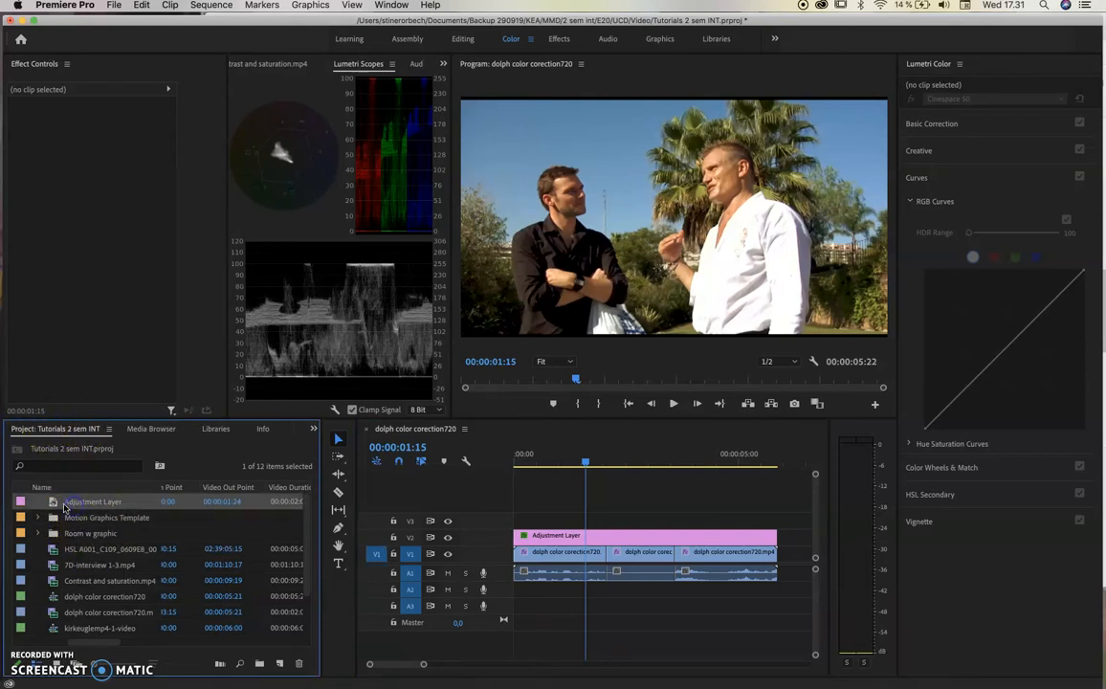
pyautogui.moveTo(86, 495); pyautogui.dragTo(483, 526)
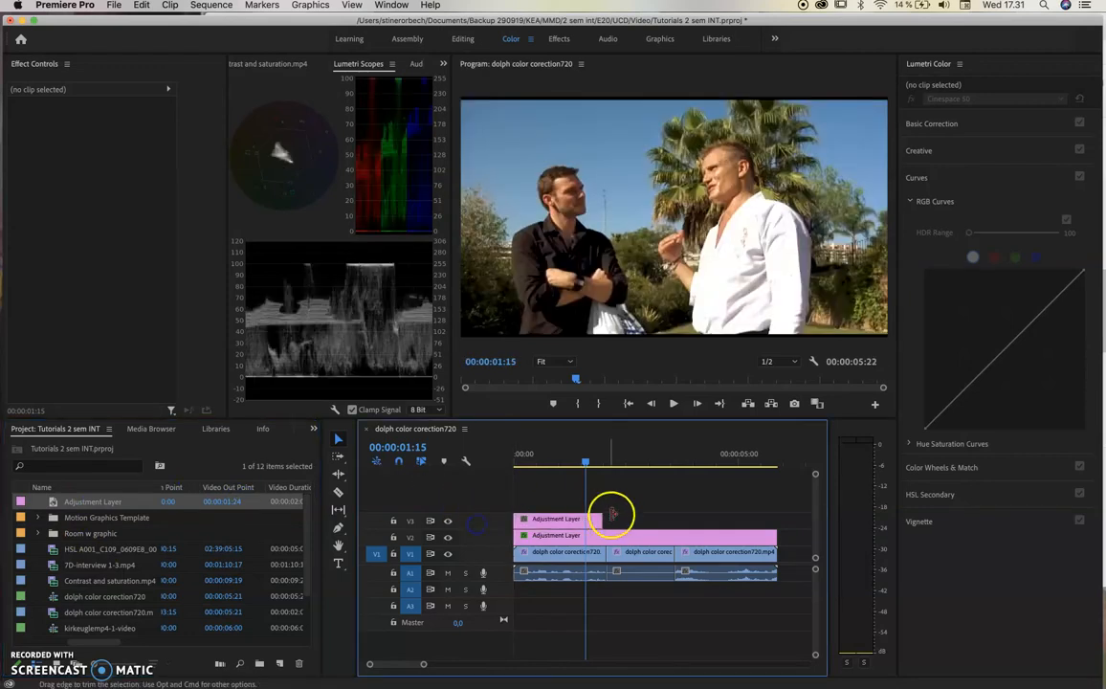
pyautogui.moveTo(601, 518); pyautogui.dragTo(775, 519)
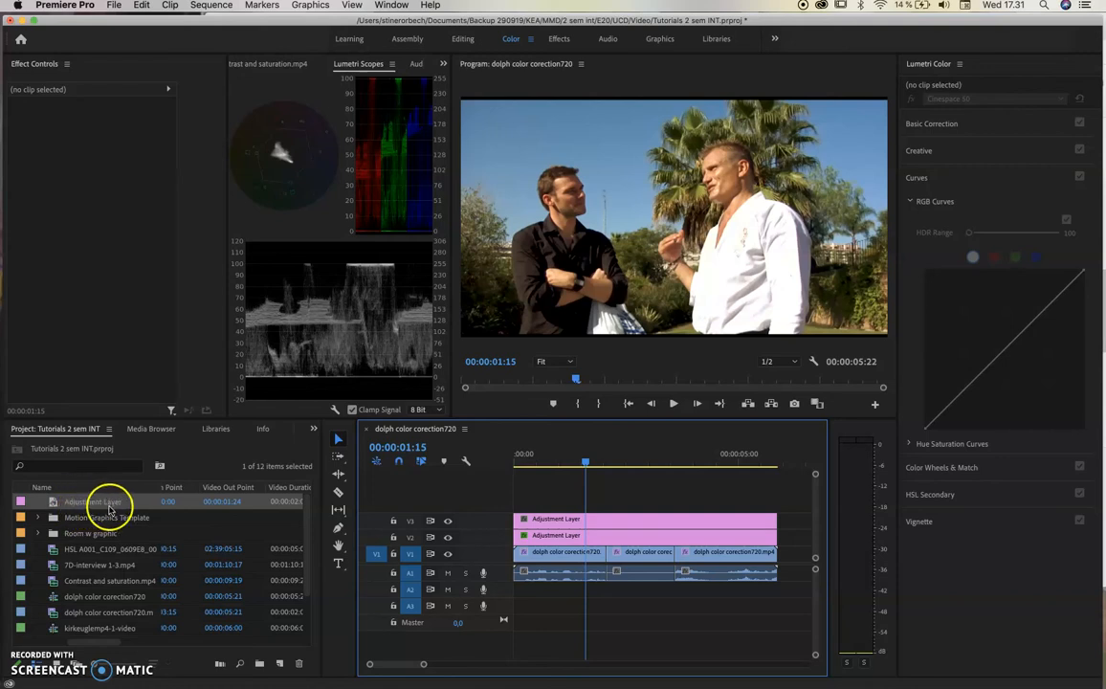
# Step: Select the adjustment layer on track V3 and collapse its Opacity settings
pyautogui.click(575, 523)
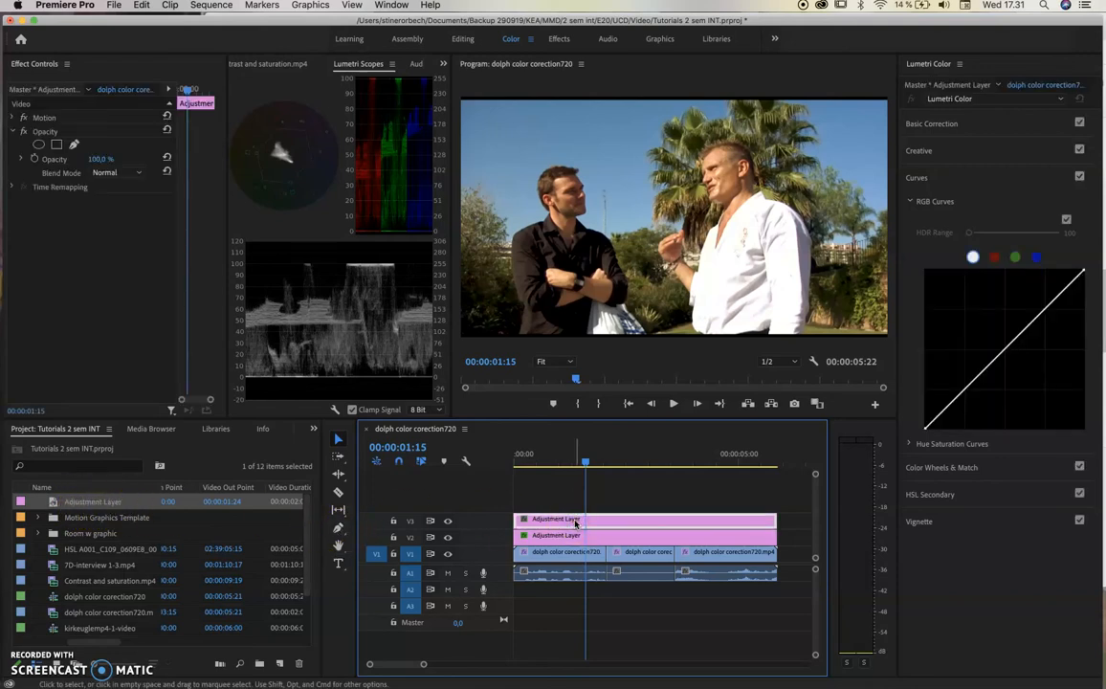
pyautogui.click(554, 522)
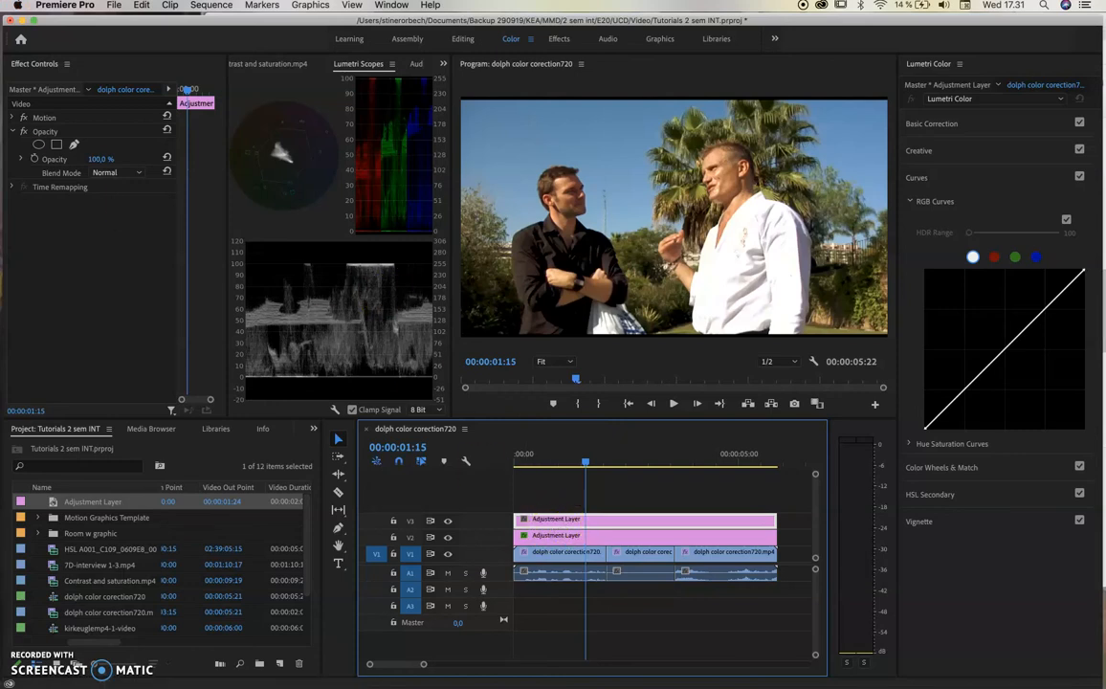
pyautogui.click(12, 131)
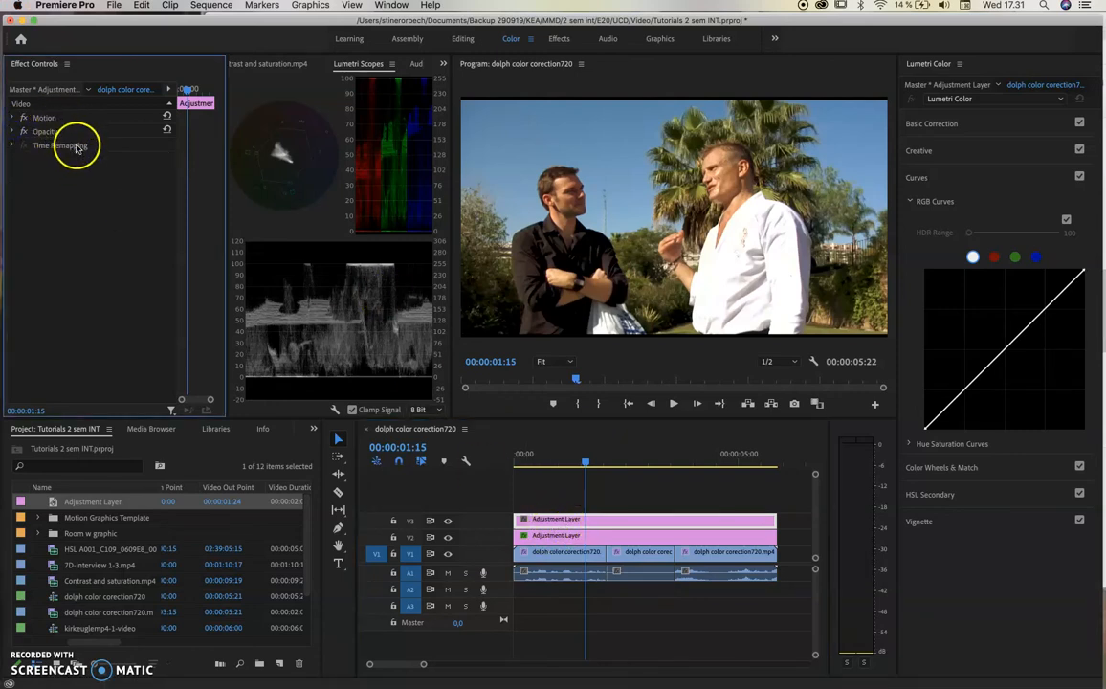
pyautogui.click(12, 131)
pyautogui.click(13, 131)
pyautogui.click(636, 523)
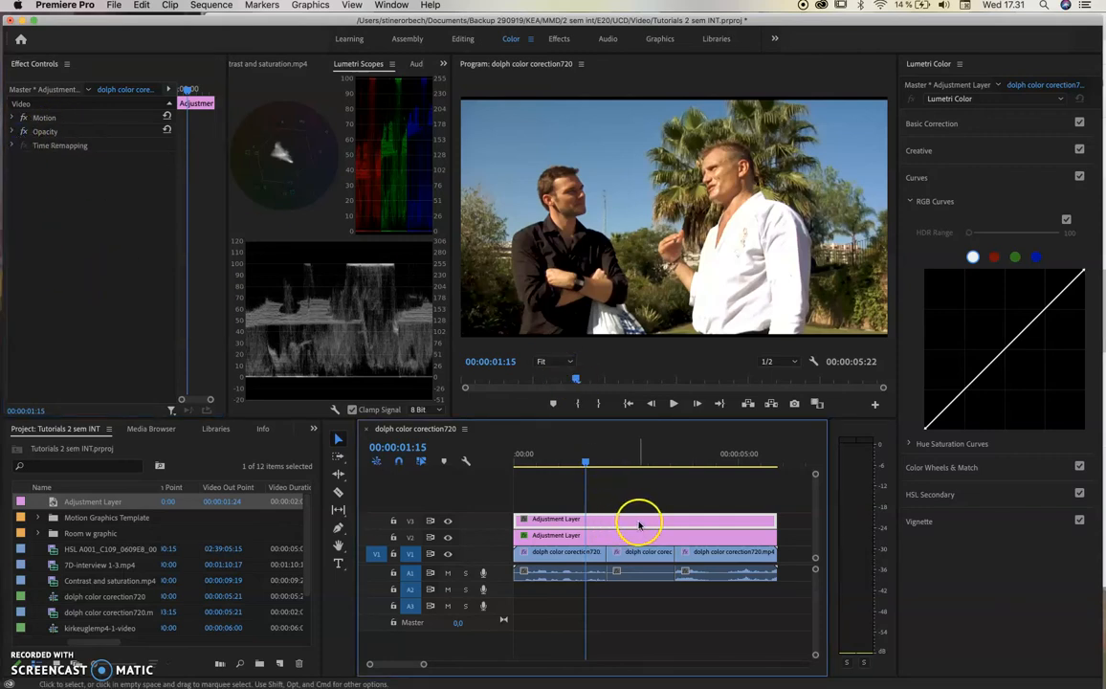
# Step: Add a Lumetri vignette to the V3 adjustment layer with amount -0.2, roundness -1.4 and feather 51.4
pyautogui.click(936, 201)
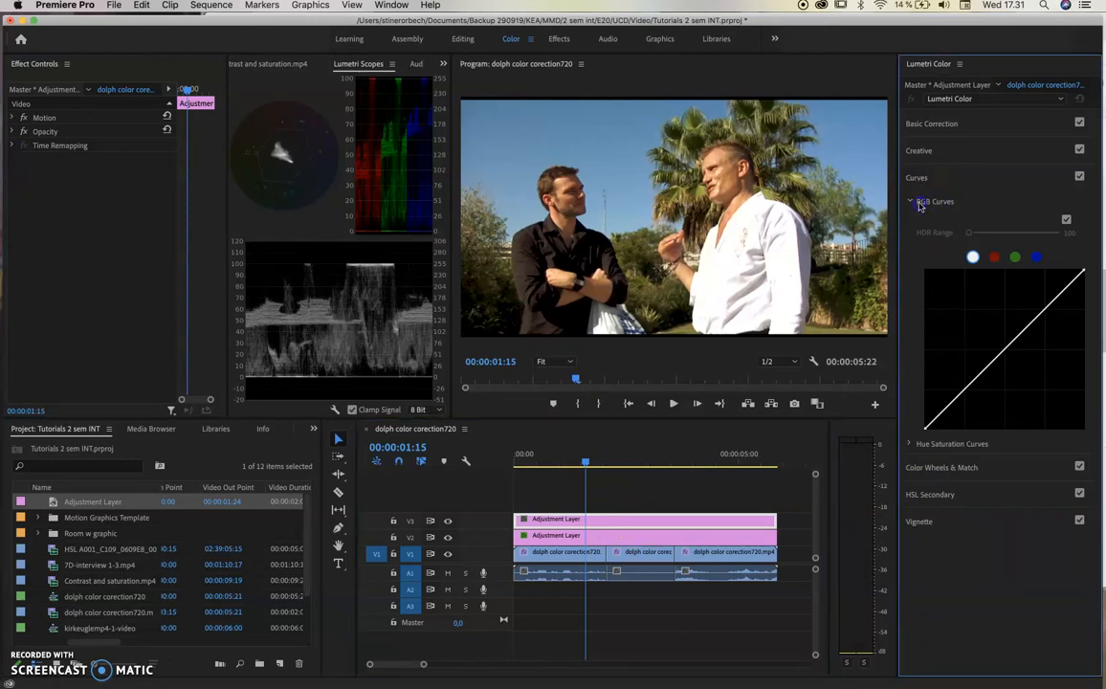
pyautogui.click(909, 204)
pyautogui.click(913, 300)
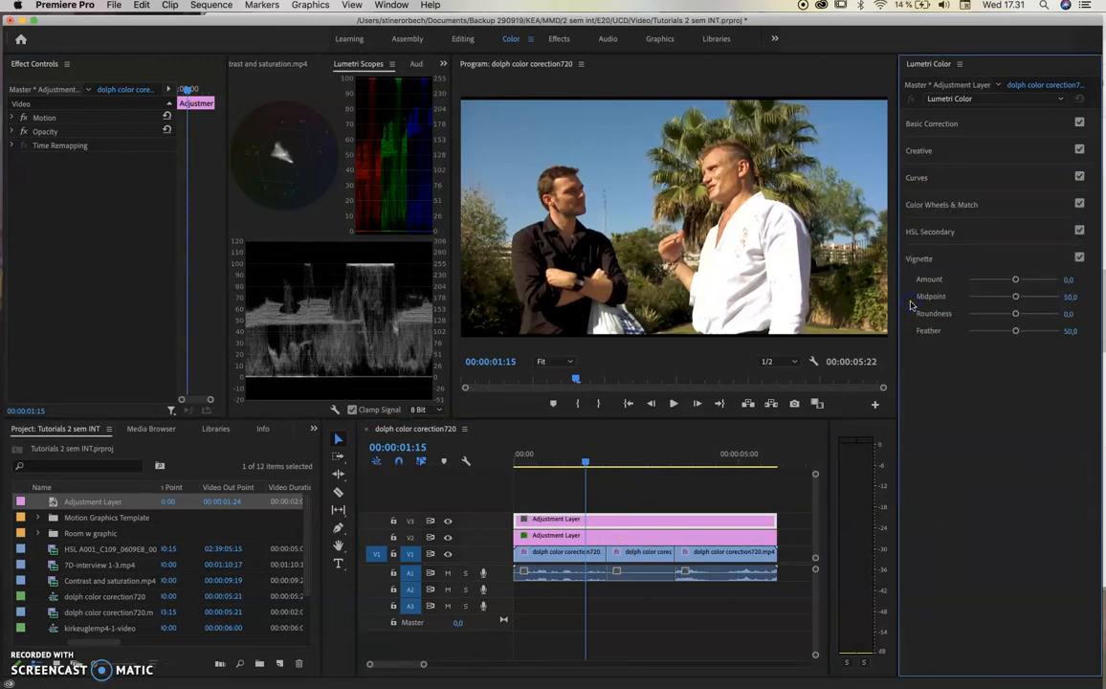
pyautogui.click(1015, 280)
pyautogui.moveTo(1017, 280)
pyautogui.mouseDown()
pyautogui.moveTo(1003, 281)
pyautogui.moveTo(1014, 284)
pyautogui.mouseUp()
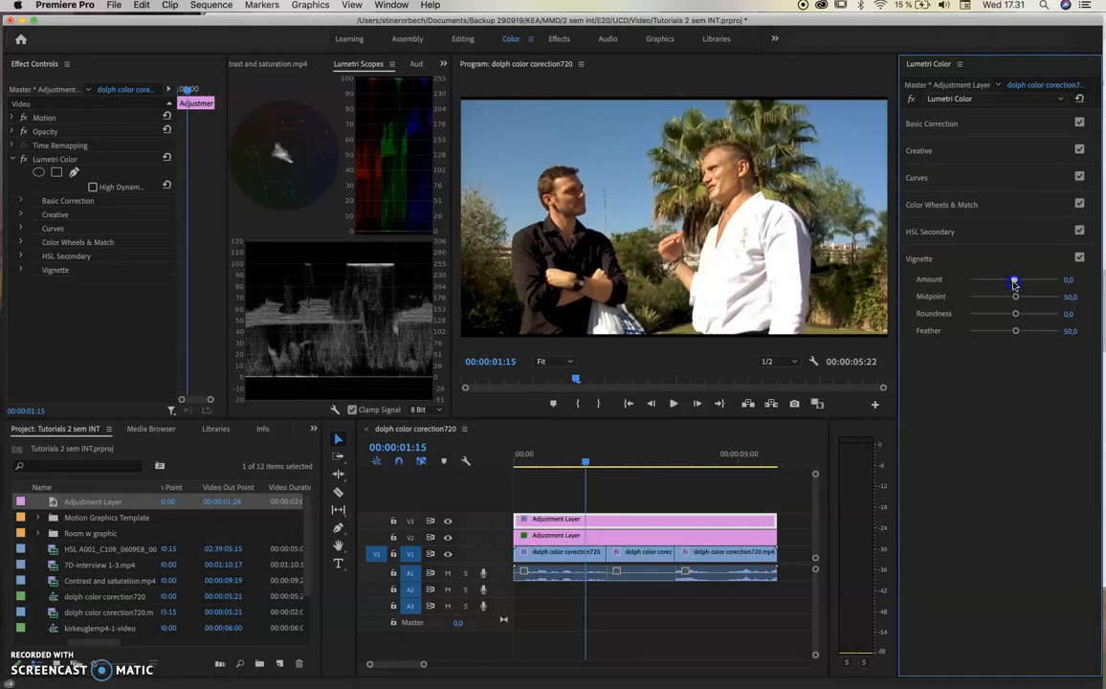
pyautogui.moveTo(1014, 282)
pyautogui.mouseDown()
pyautogui.moveTo(1058, 279)
pyautogui.moveTo(966, 280)
pyautogui.moveTo(1012, 300)
pyautogui.moveTo(984, 298)
pyautogui.moveTo(1001, 296)
pyautogui.moveTo(985, 314)
pyautogui.moveTo(1004, 314)
pyautogui.moveTo(993, 311)
pyautogui.moveTo(1013, 330)
pyautogui.moveTo(970, 331)
pyautogui.moveTo(1022, 332)
pyautogui.moveTo(990, 331)
pyautogui.moveTo(1009, 331)
pyautogui.moveTo(1013, 296)
pyautogui.moveTo(970, 280)
pyautogui.moveTo(1008, 283)
pyautogui.mouseUp()
pyautogui.click(968, 279)
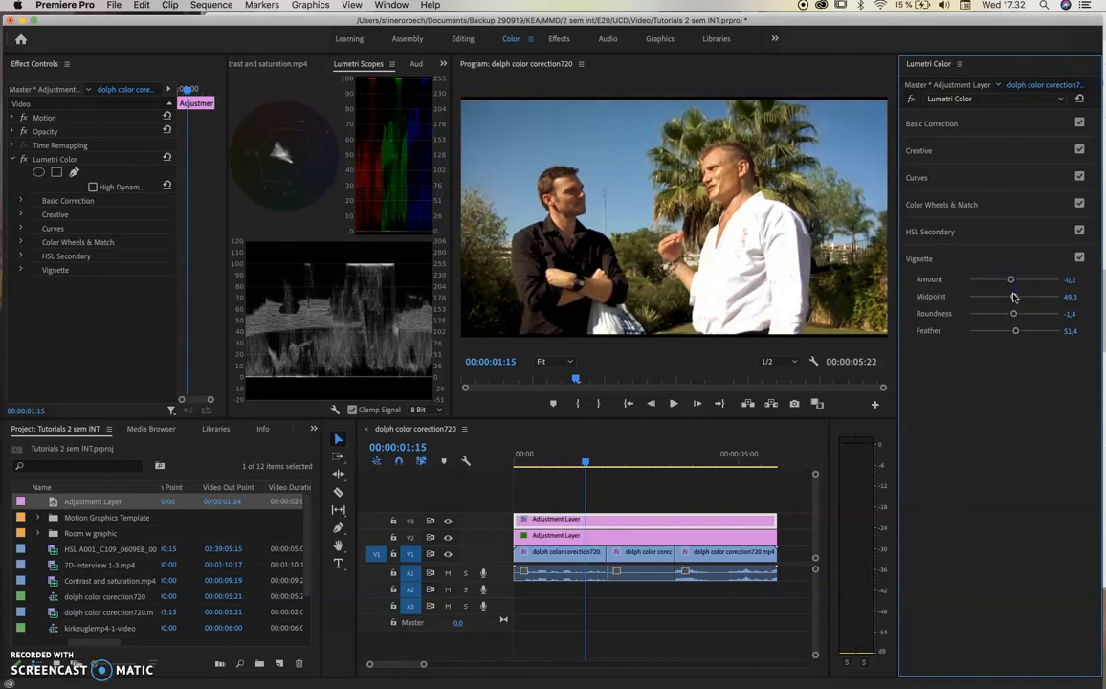
# Step: Refine the vignette by setting its midpoint to 50.0 and its amount to -0.4
pyautogui.moveTo(1015, 299); pyautogui.dragTo(1012, 298)
pyautogui.moveTo(1011, 282); pyautogui.dragTo(1005, 283)
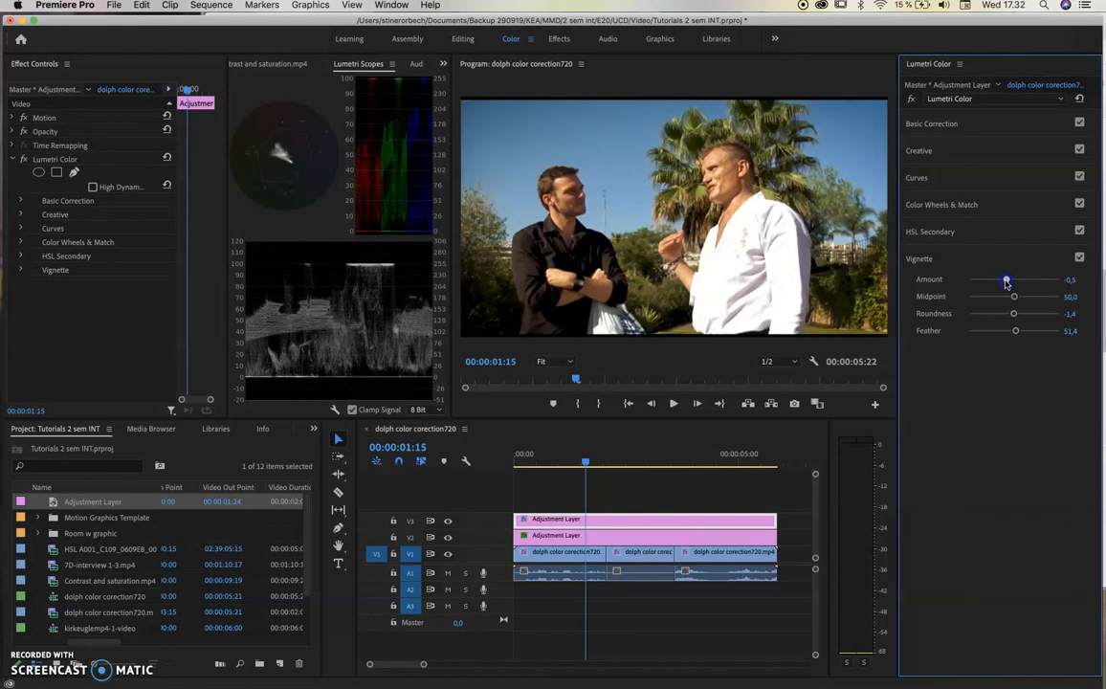
pyautogui.moveTo(1004, 282); pyautogui.dragTo(1008, 282)
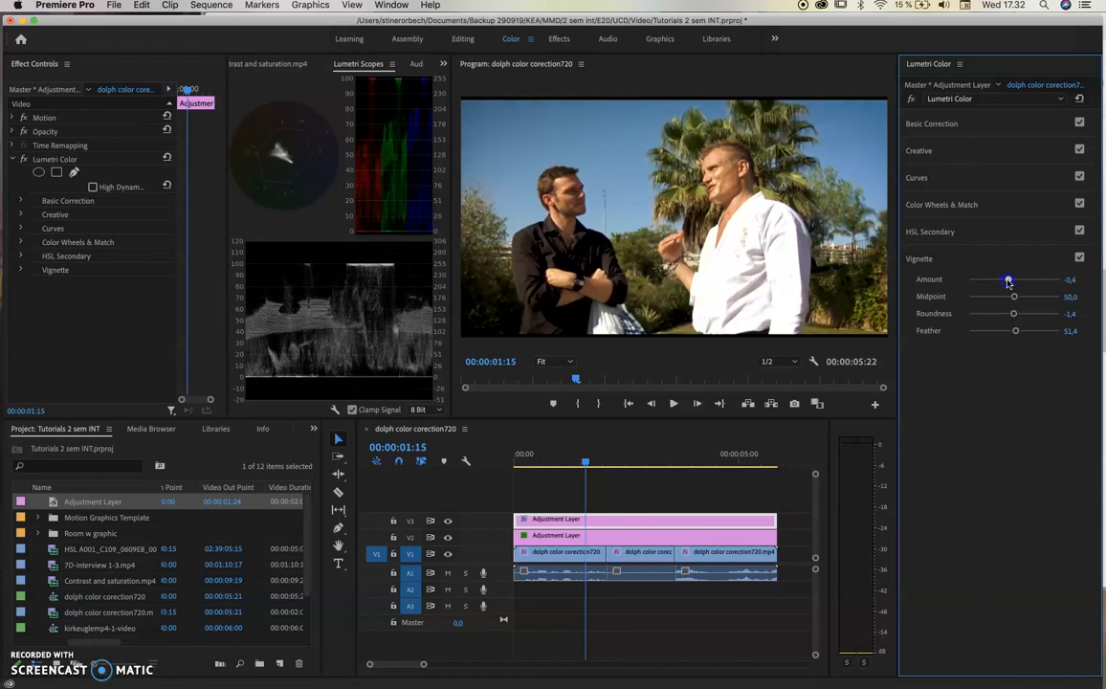